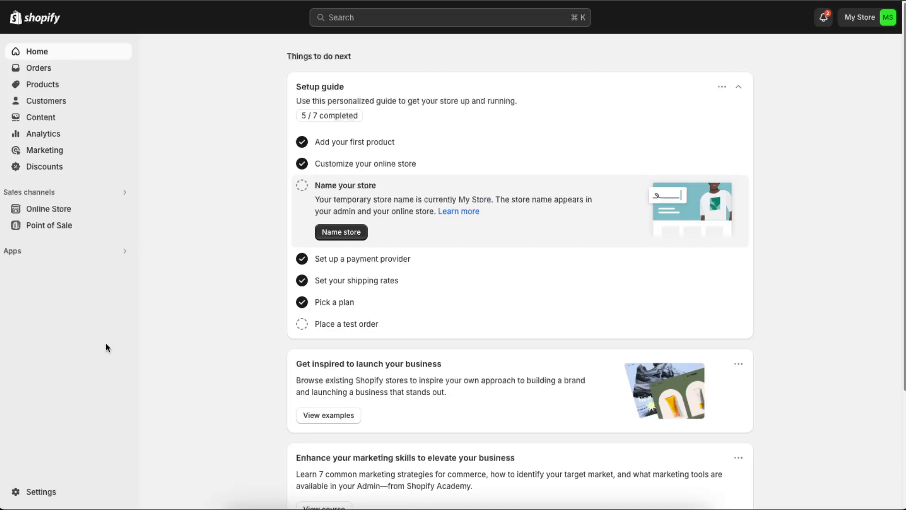
# Step: Find the PageFly Landing Page Builder in the Shopify App Store and install it on the store
pyautogui.click(48, 254)
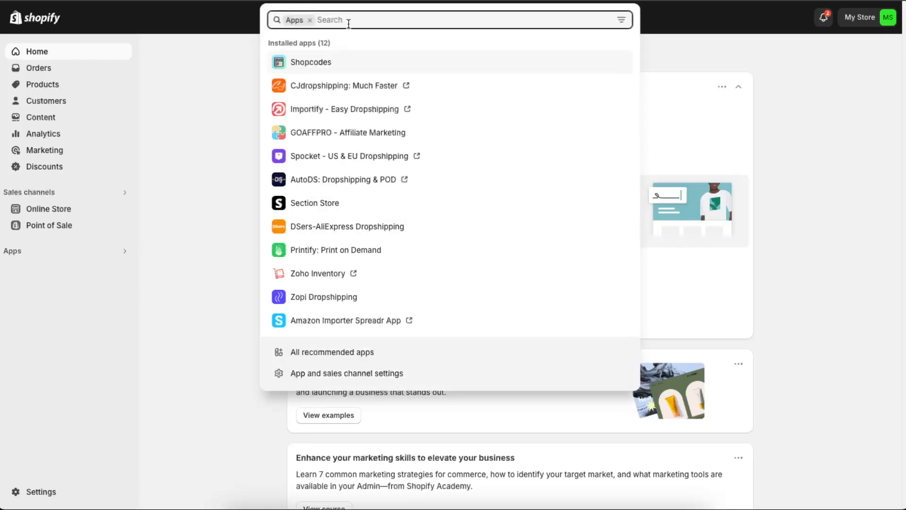
pyautogui.write('pagef')
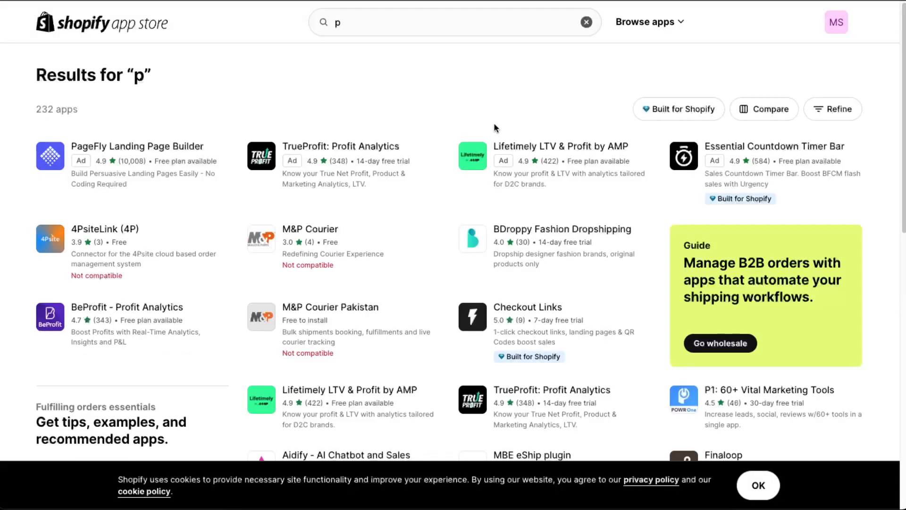
pyautogui.click(169, 150)
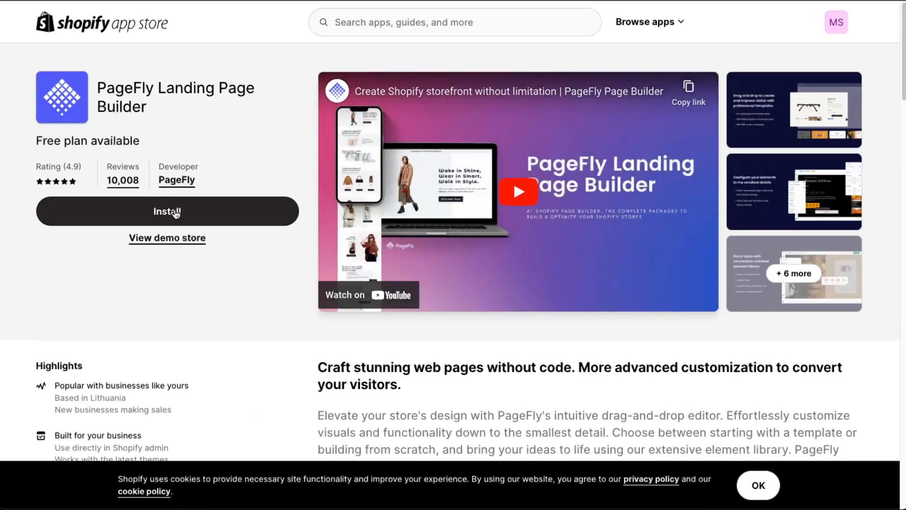
pyautogui.click(170, 212)
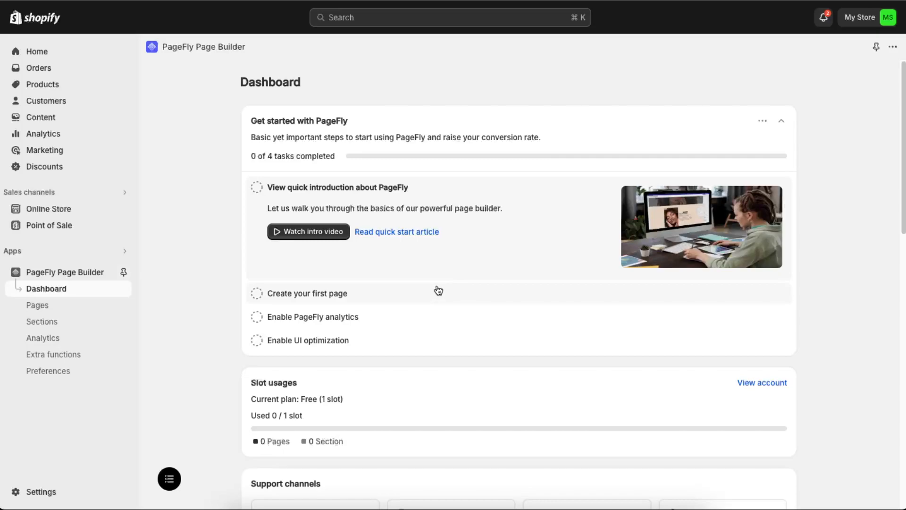
# Step: Start a new PageFly page from a template, using the Regular page type
pyautogui.click(38, 306)
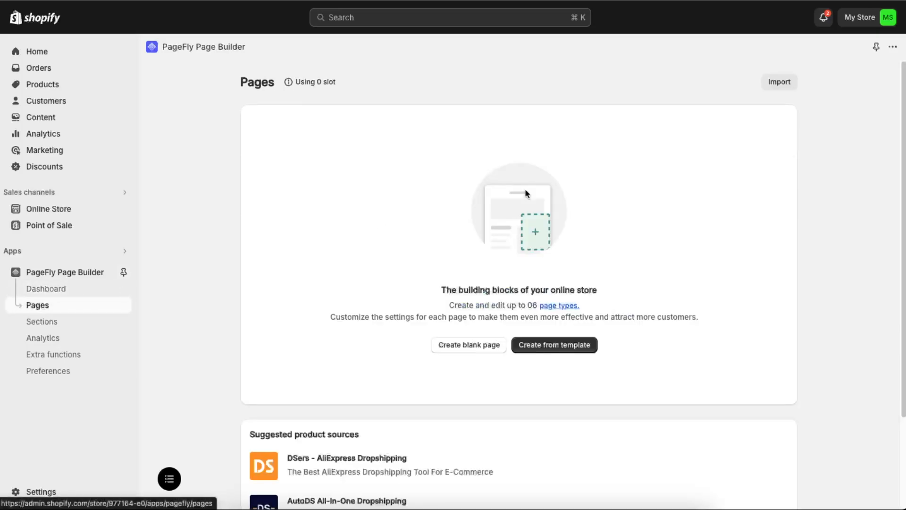
pyautogui.scroll(-1, 768, 305)
pyautogui.scroll(1, 400, 272)
pyautogui.click(563, 350)
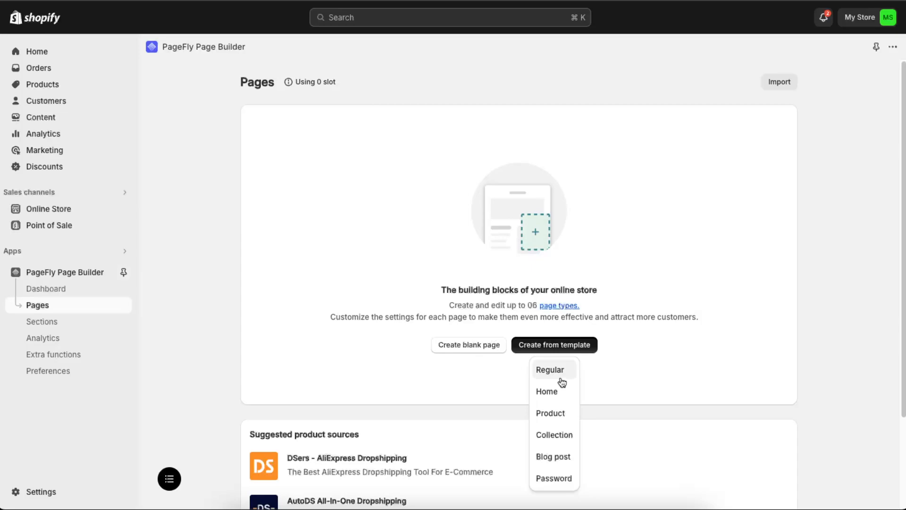
pyautogui.scroll(-2, 558, 370)
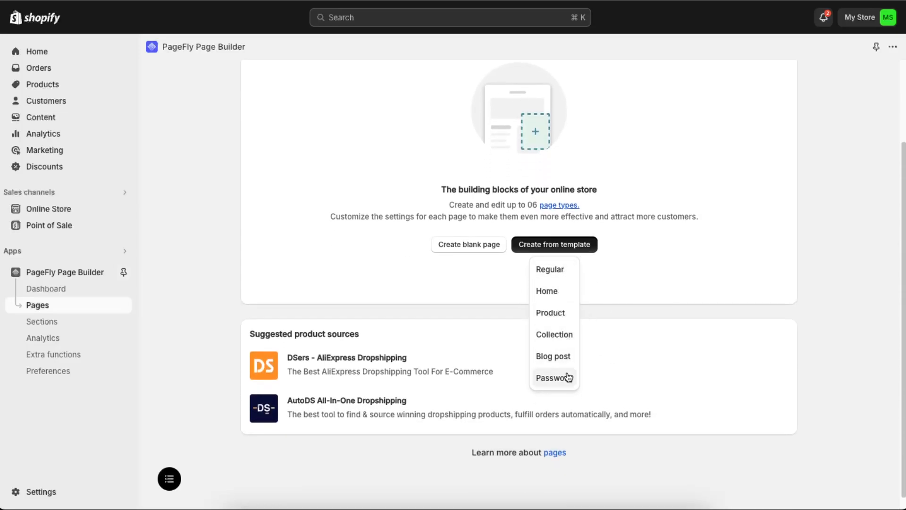
pyautogui.scroll(-1, 568, 376)
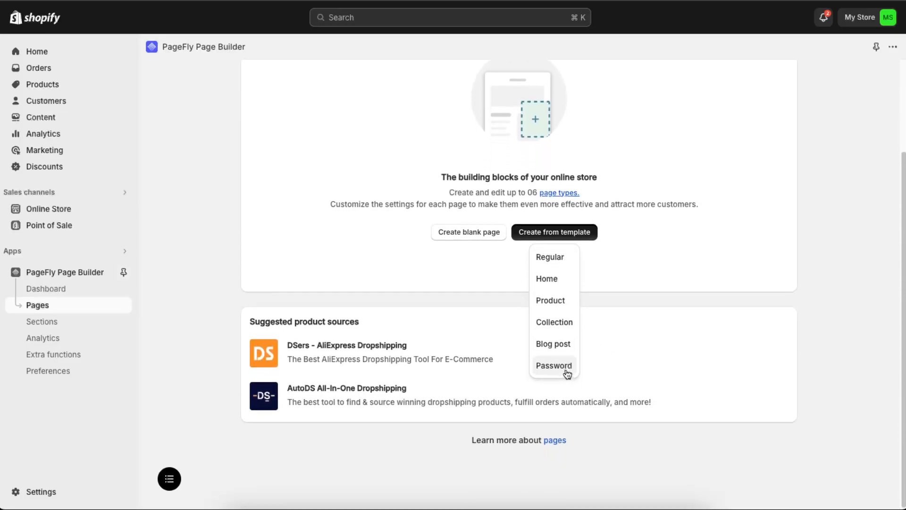
pyautogui.click(558, 263)
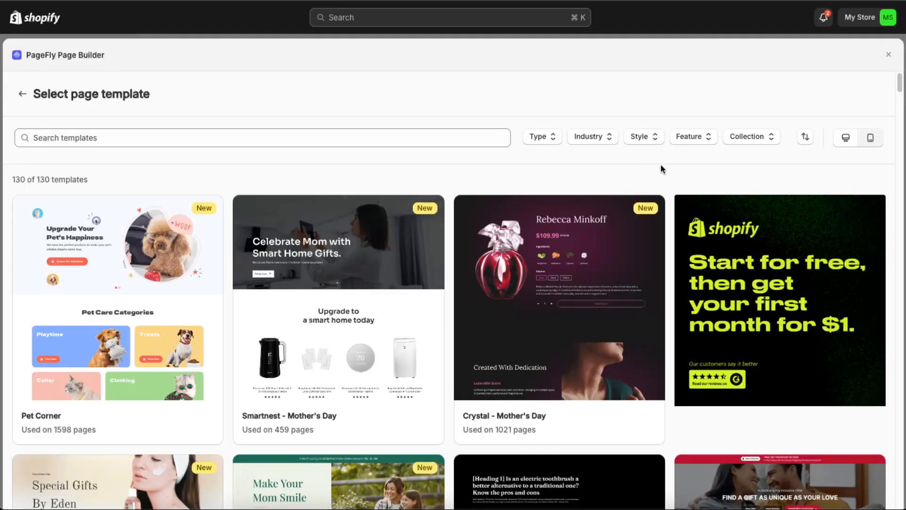
# Step: Browse the page templates and select the Pet Corner template for the new page
pyautogui.scroll(-9, 600, 333)
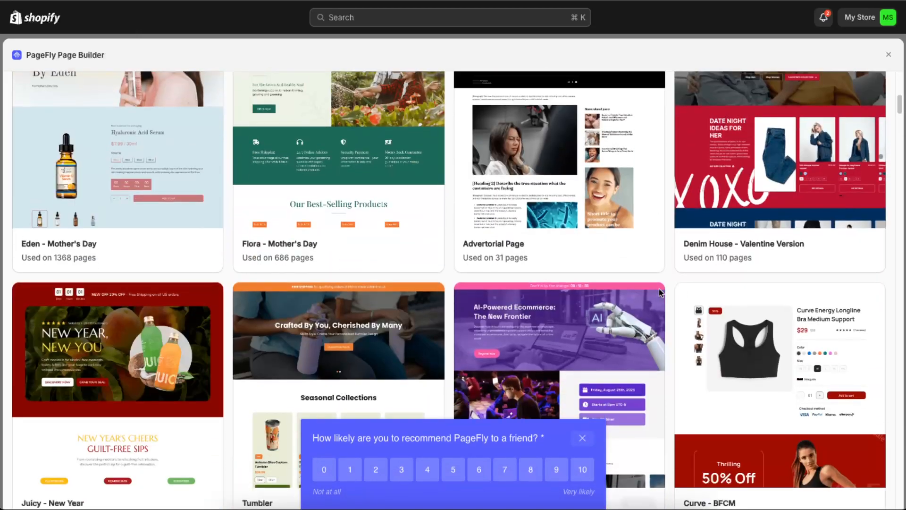
pyautogui.scroll(-6, 659, 292)
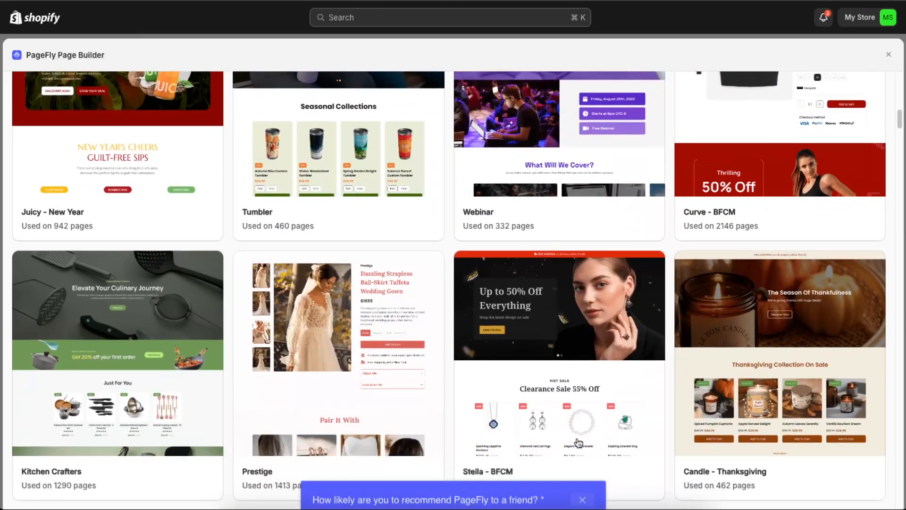
pyautogui.scroll(10, 840, 382)
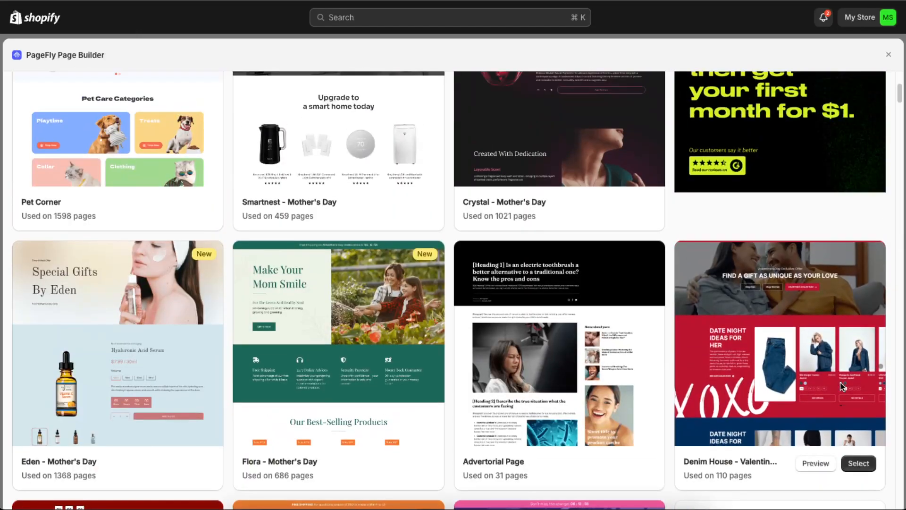
pyautogui.scroll(4, 840, 382)
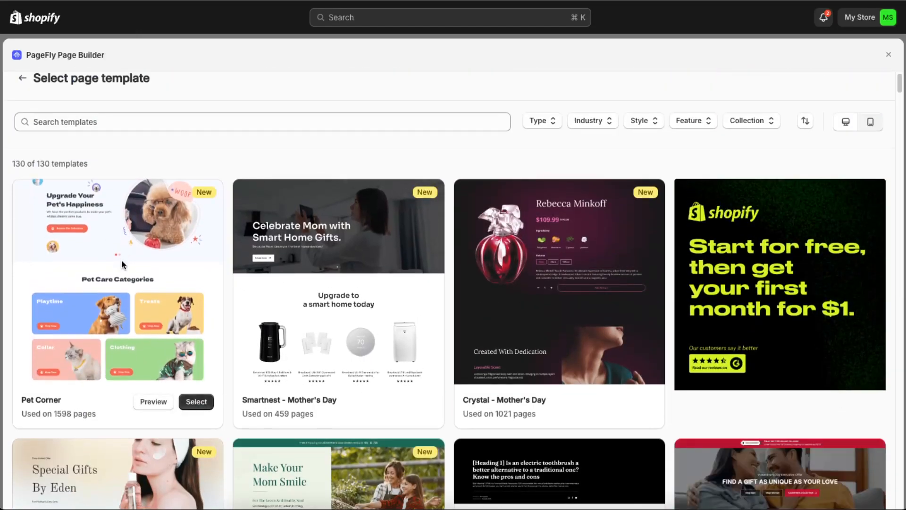
pyautogui.click(192, 405)
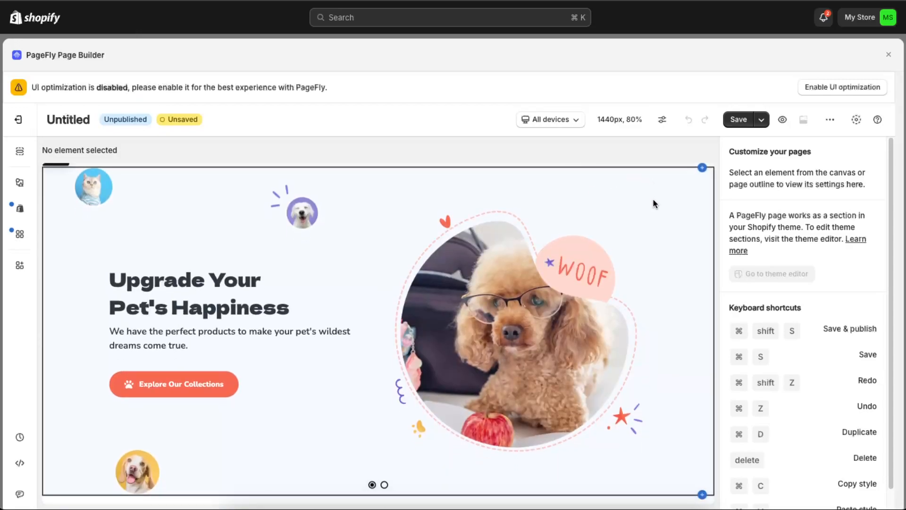
# Step: Enable UI optimization for the page editor, accepting all cookies
pyautogui.scroll(-3, 653, 199)
pyautogui.scroll(3, 653, 202)
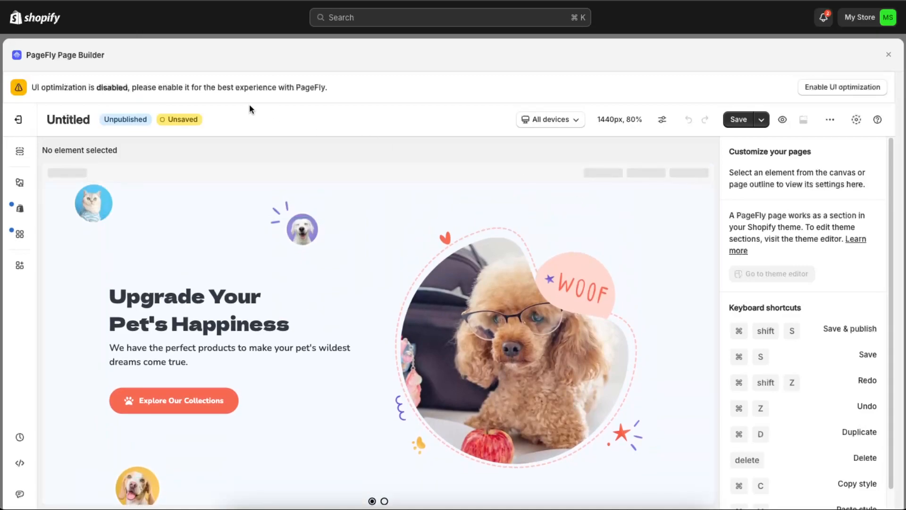
pyautogui.click(864, 90)
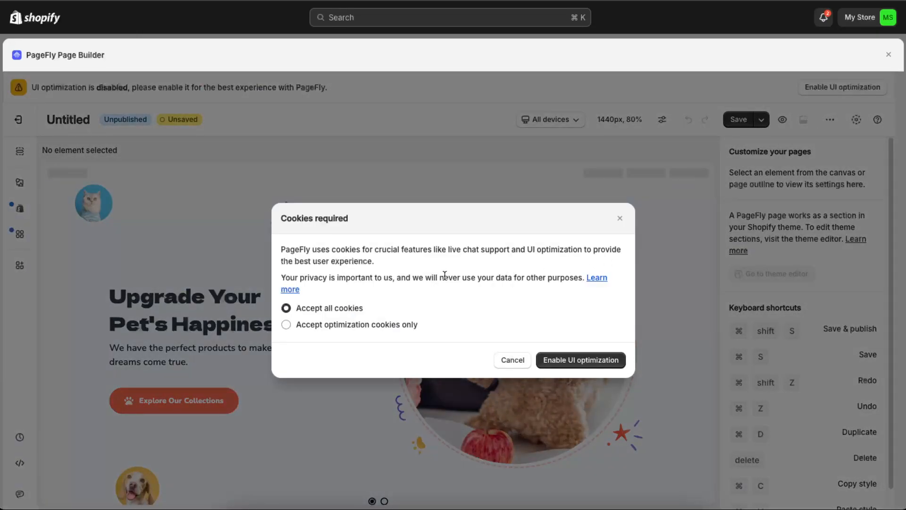
pyautogui.click(566, 359)
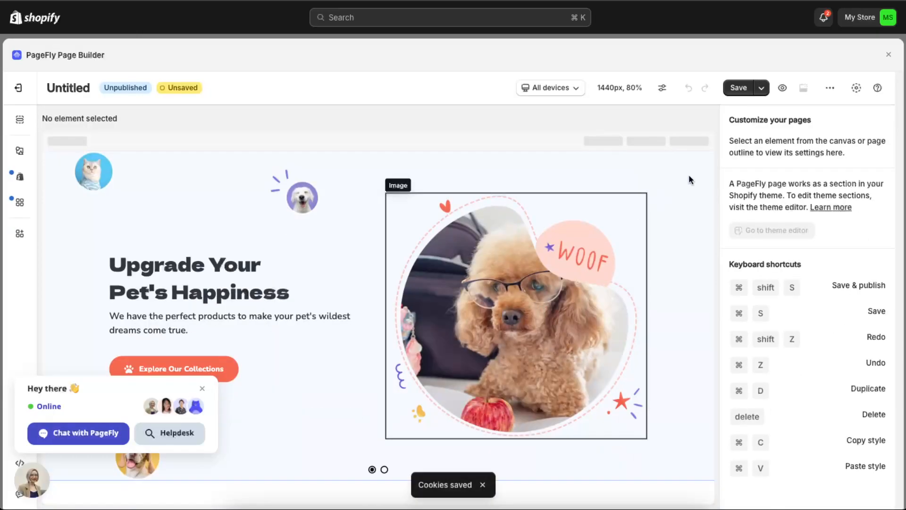
pyautogui.click(765, 90)
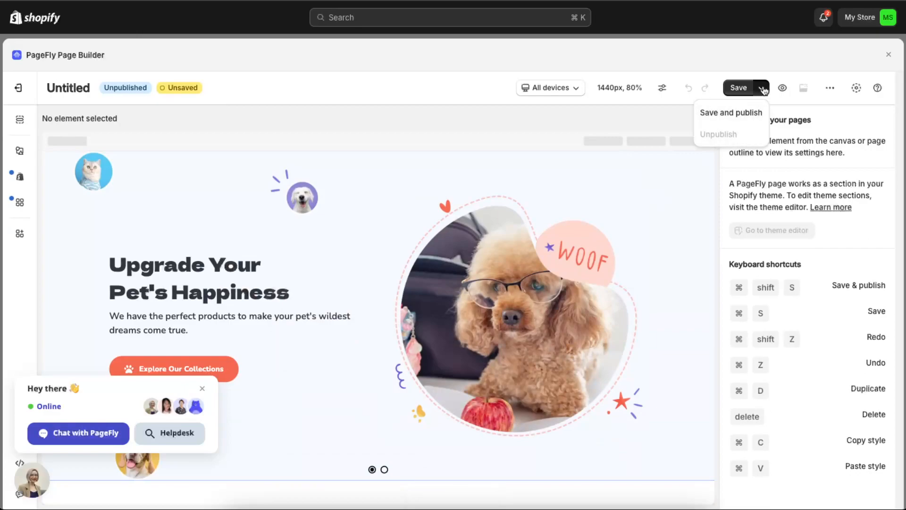
pyautogui.click(764, 89)
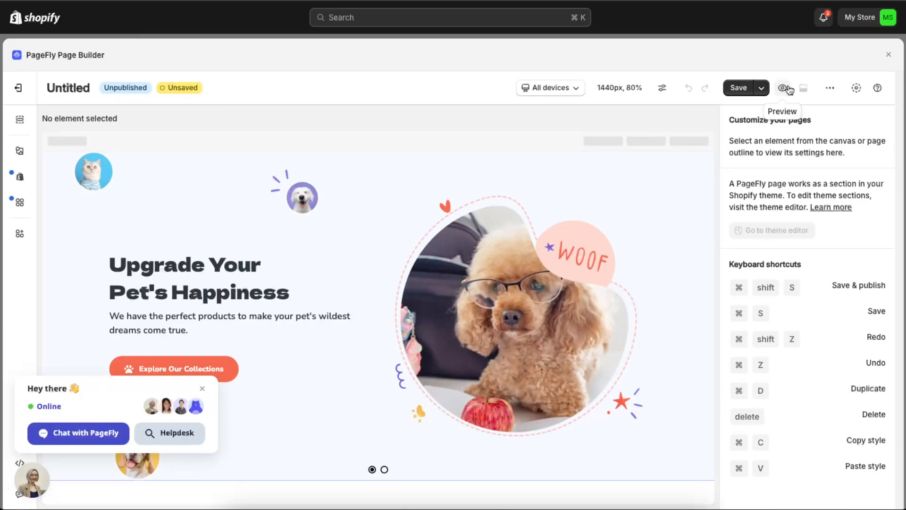
pyautogui.scroll(-8, 454, 411)
pyautogui.scroll(8, 454, 411)
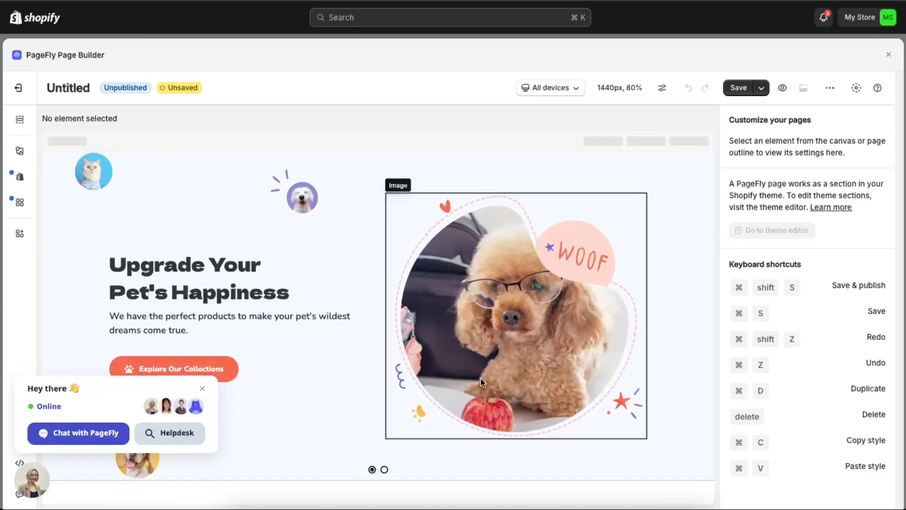
pyautogui.click(739, 88)
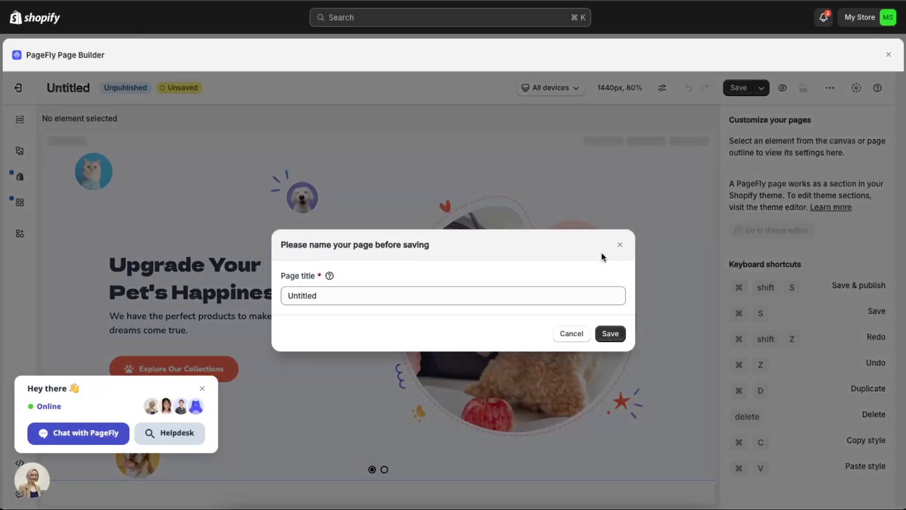
pyautogui.click(571, 333)
# Step: Save and publish the page with the title "test for youtube", using the free publishable slot
pyautogui.click(761, 88)
pyautogui.click(736, 118)
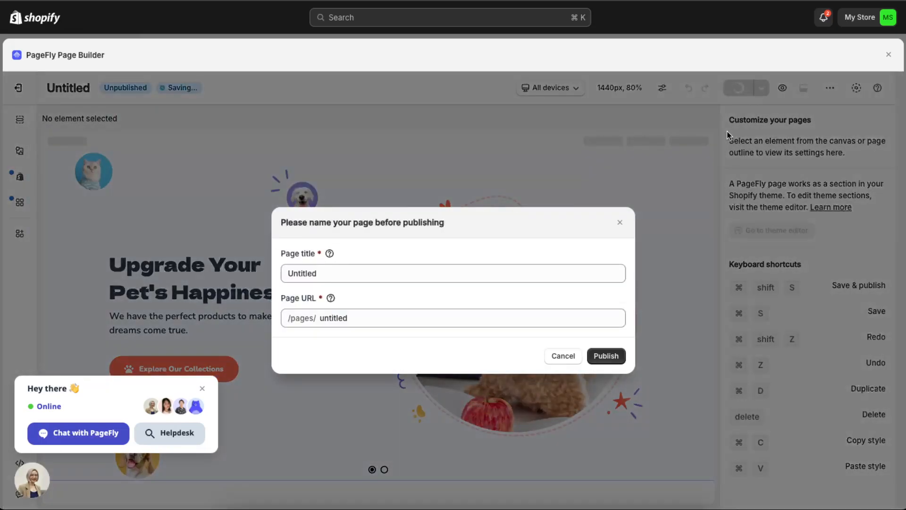
pyautogui.click(331, 273)
pyautogui.write('ts')
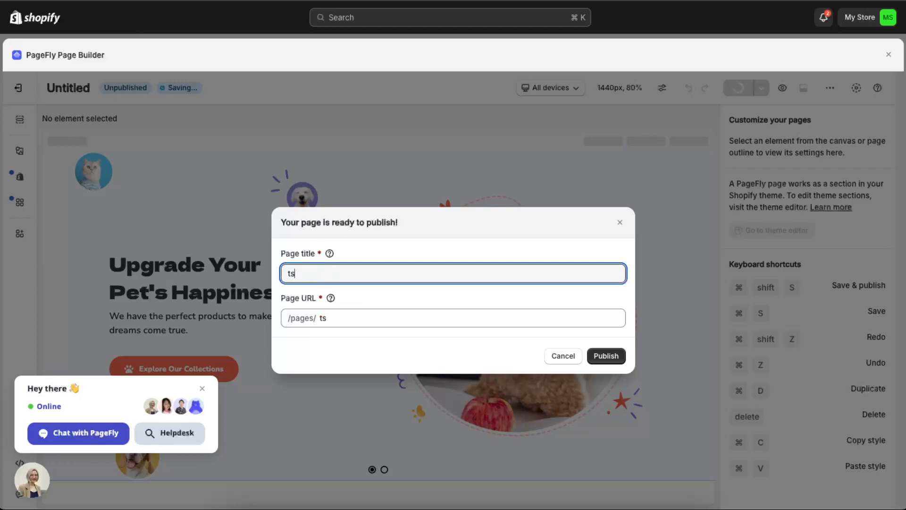
pyautogui.write('st for youtube')
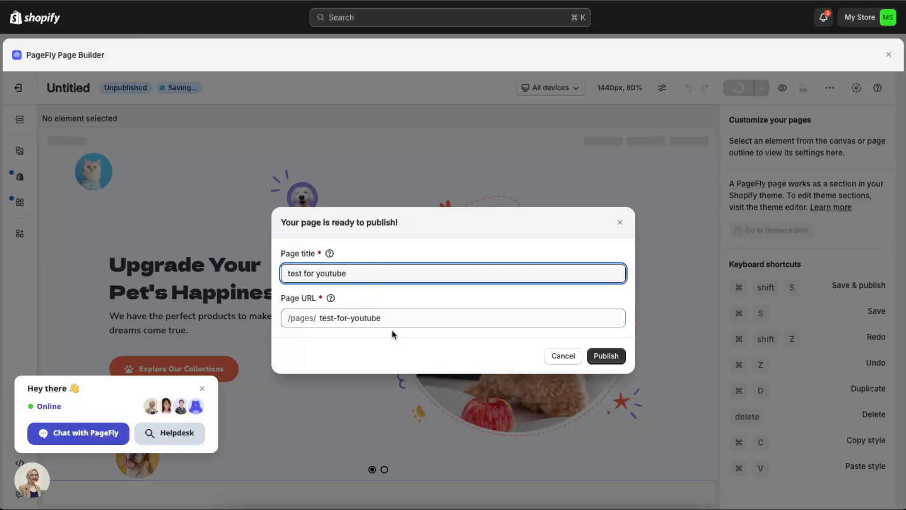
pyautogui.click(606, 355)
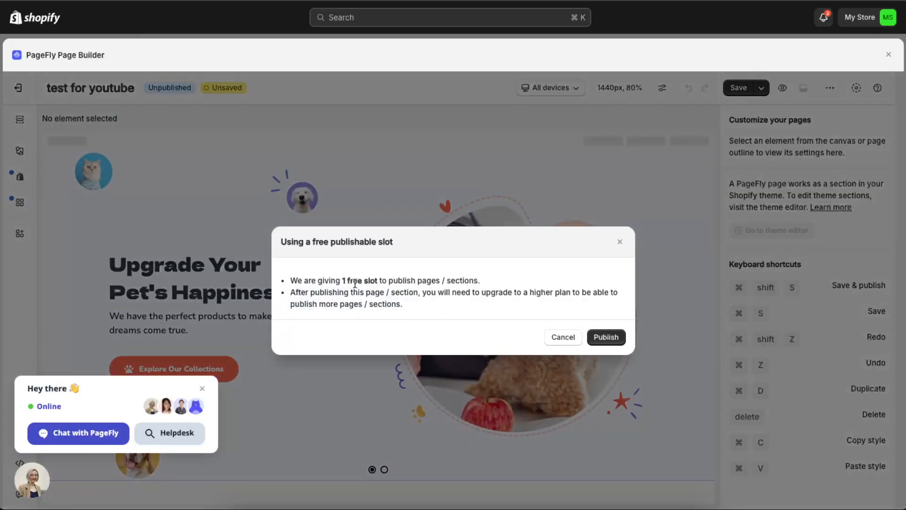
pyautogui.moveTo(355, 284); pyautogui.dragTo(469, 281)
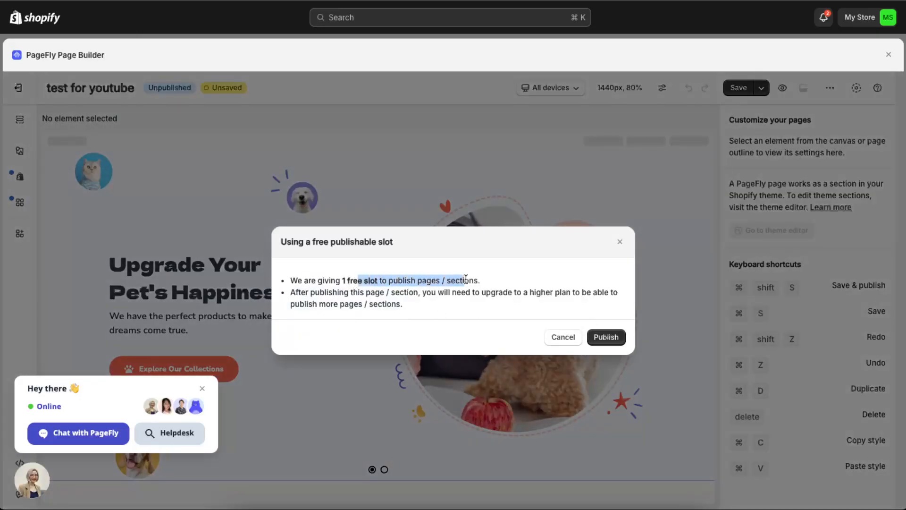
pyautogui.click(606, 337)
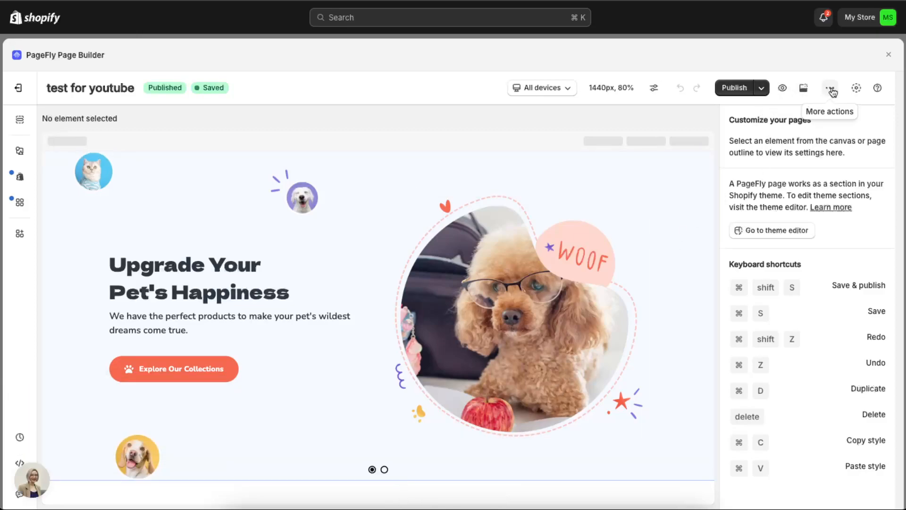
pyautogui.click(831, 90)
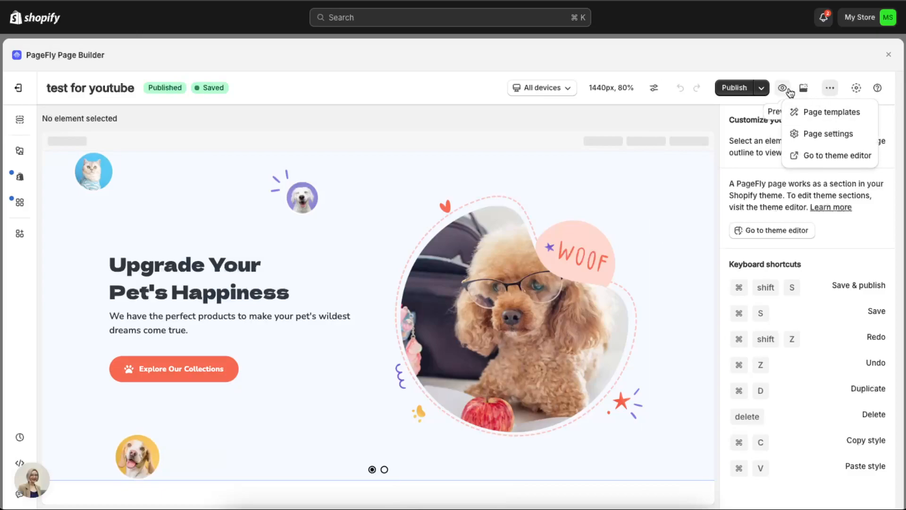
pyautogui.click(762, 89)
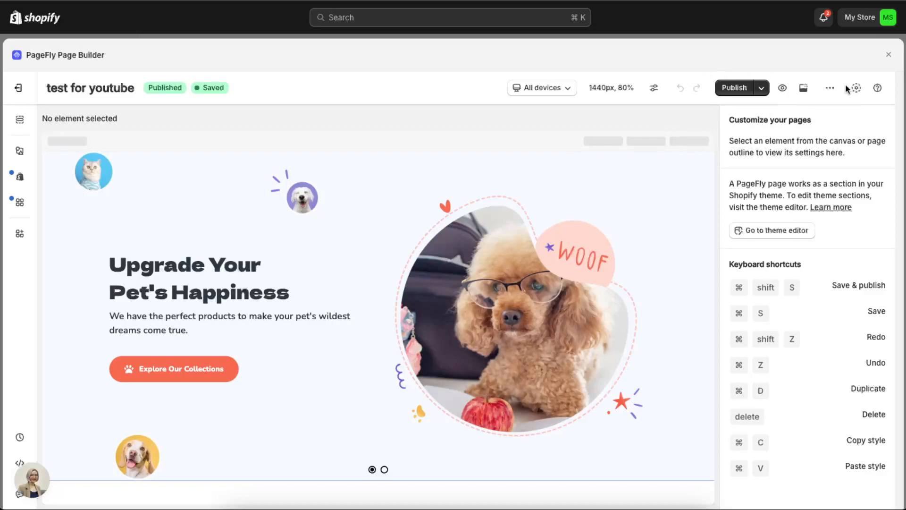
pyautogui.click(830, 88)
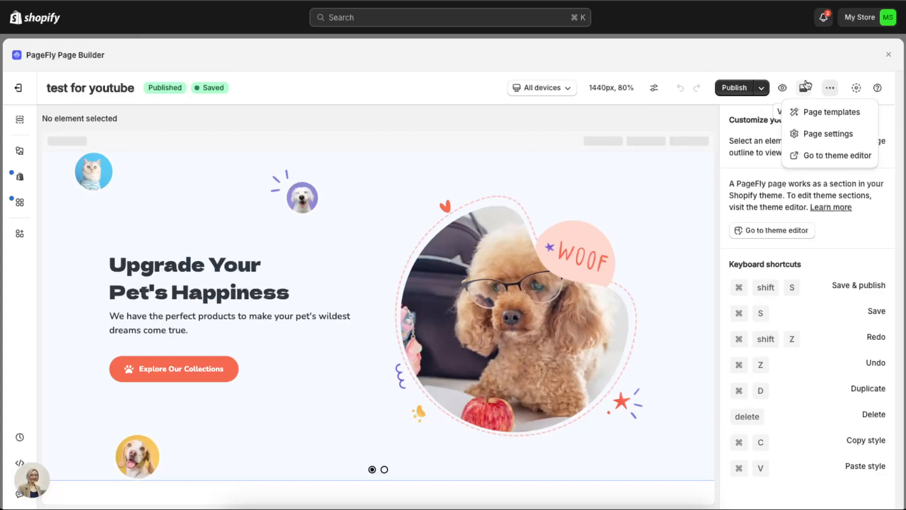
pyautogui.click(840, 90)
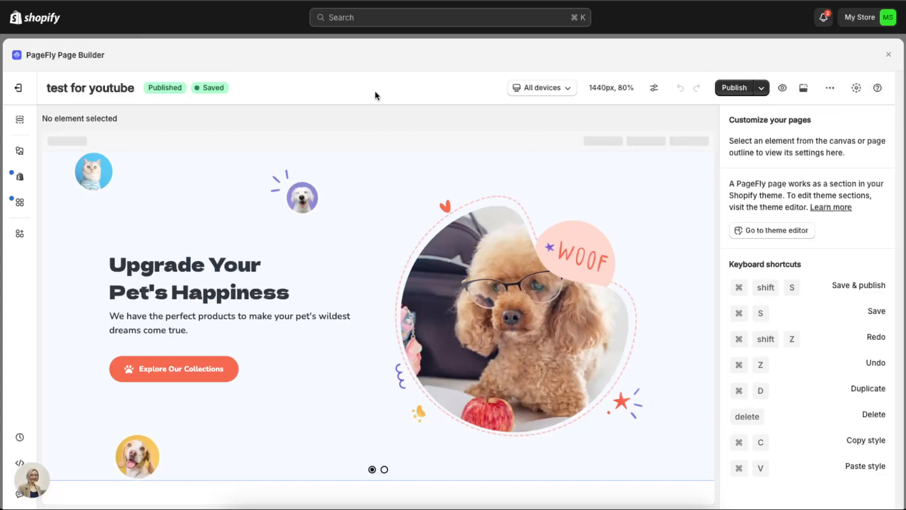
# Step: Check the page layout in the laptop, tablet and mobile views, and return the canvas to all devices
pyautogui.click(571, 94)
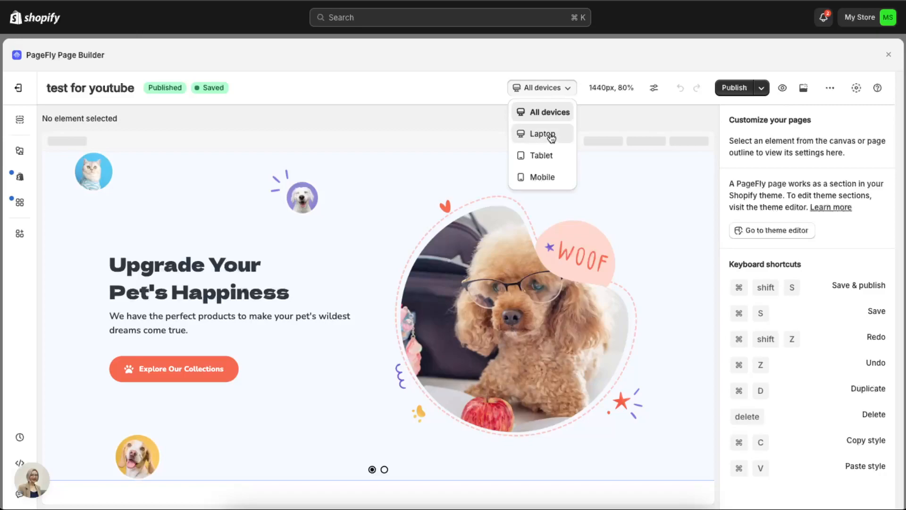
pyautogui.click(551, 136)
pyautogui.click(554, 92)
pyautogui.click(550, 156)
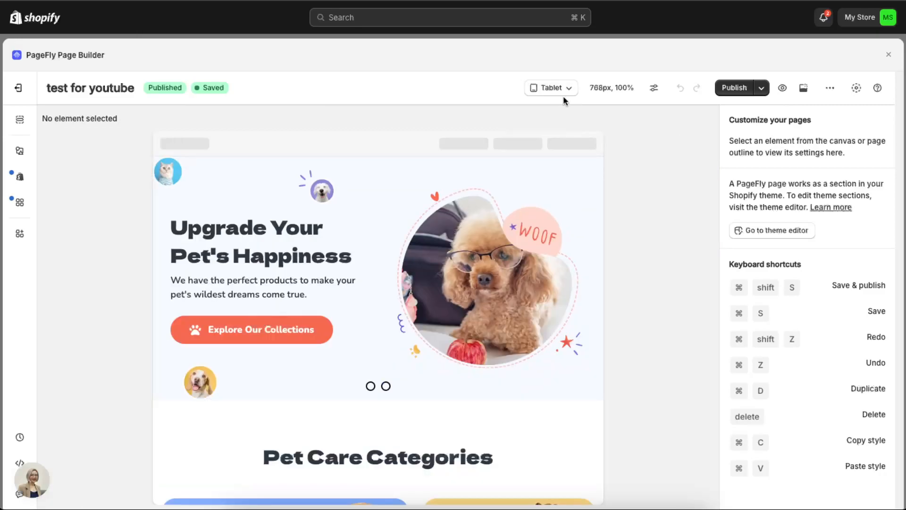
pyautogui.click(565, 89)
pyautogui.click(557, 176)
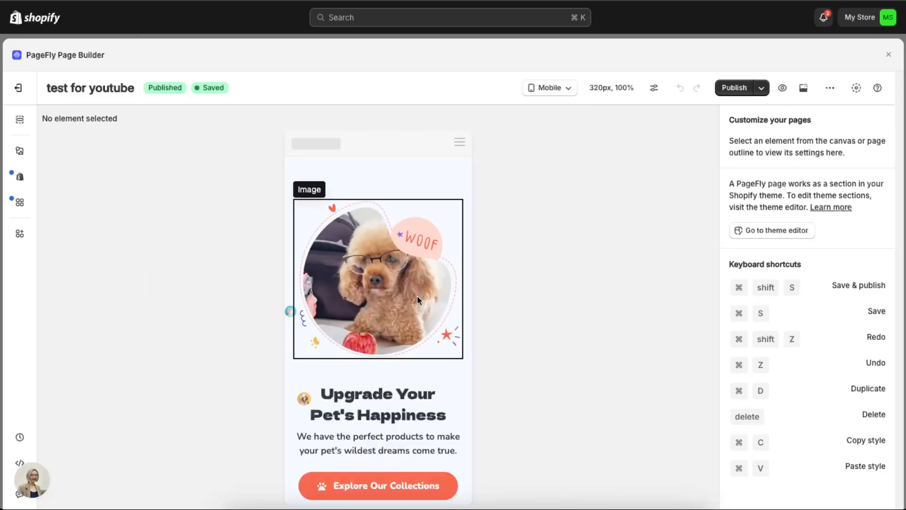
pyautogui.scroll(-20, 396, 354)
pyautogui.scroll(20, 396, 350)
pyautogui.click(550, 88)
pyautogui.click(551, 113)
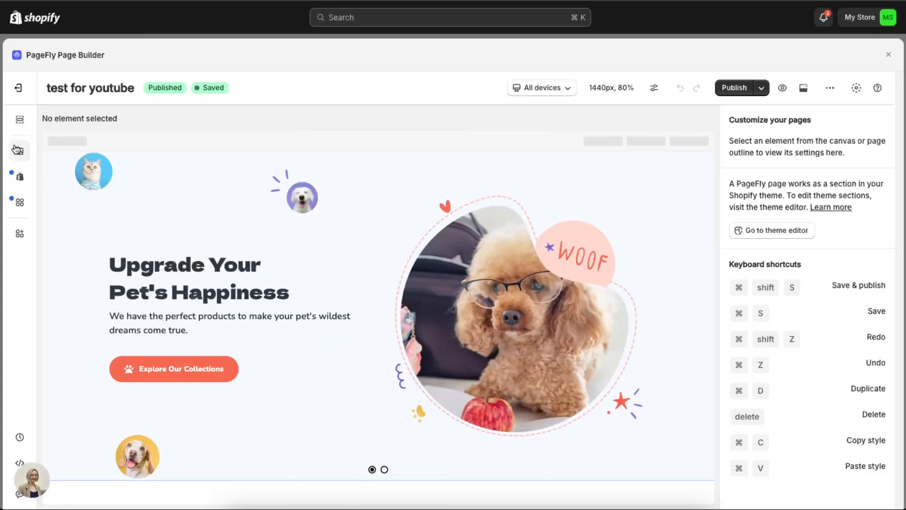
# Step: Add a three-column 1/3 layout row between the hero section and the Pet Care Categories section
pyautogui.click(19, 152)
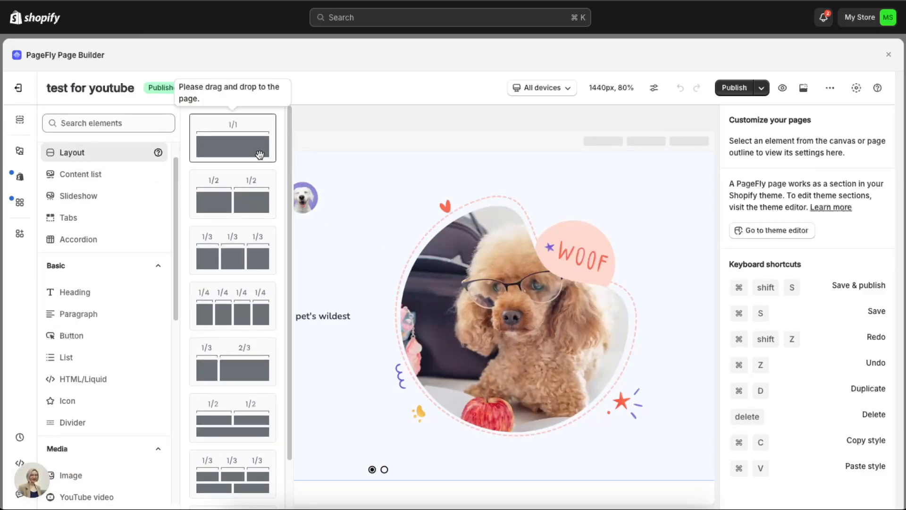
pyautogui.moveTo(228, 259); pyautogui.dragTo(325, 400)
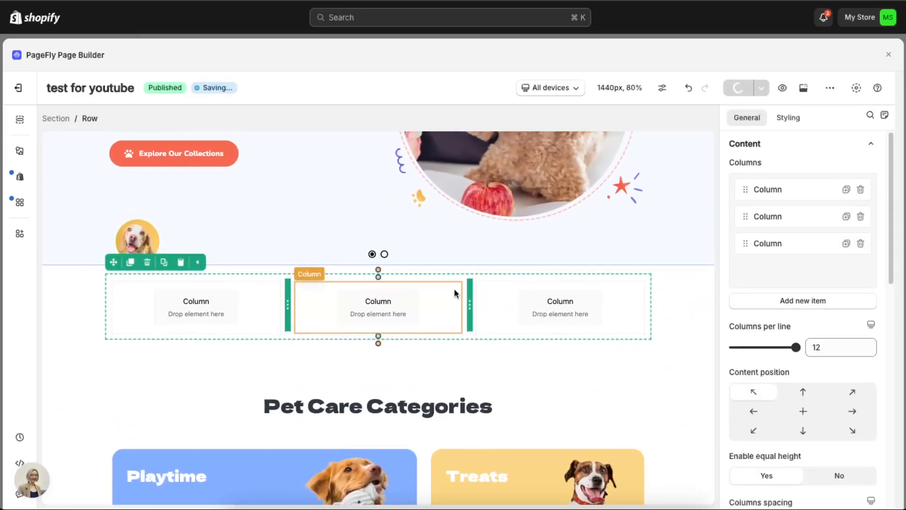
pyautogui.scroll(-2, 637, 316)
pyautogui.scroll(1, 605, 302)
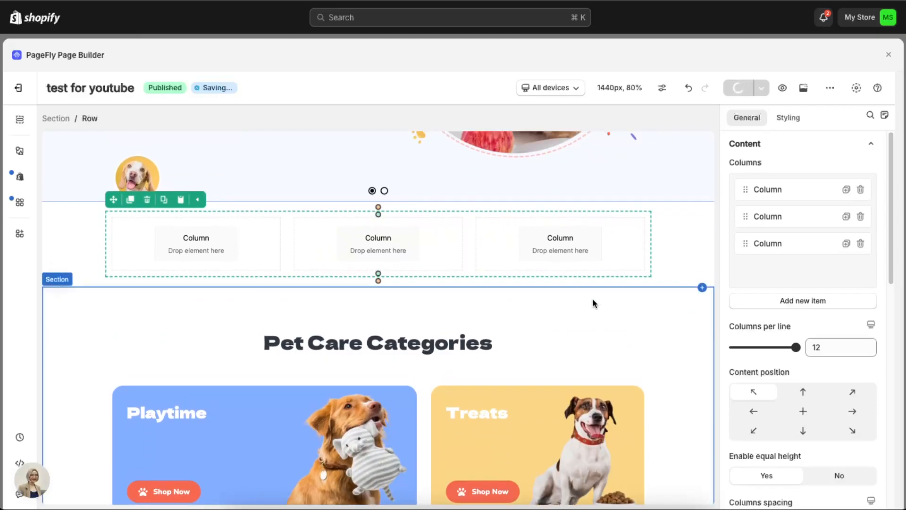
pyautogui.scroll(2, 561, 258)
# Step: Examine the general and styling settings of the new row's first column
pyautogui.click(217, 344)
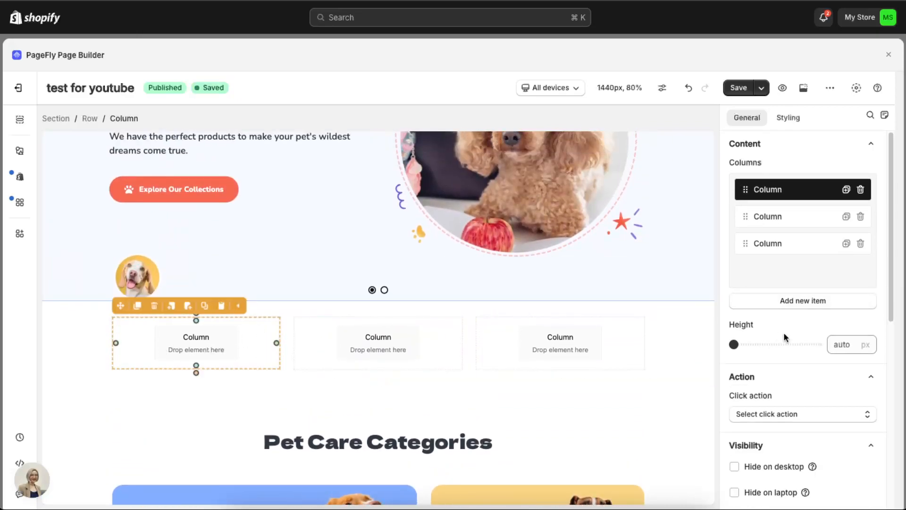
pyautogui.scroll(-2, 807, 335)
pyautogui.scroll(2, 825, 263)
pyautogui.click(788, 118)
pyautogui.scroll(-2, 858, 232)
pyautogui.scroll(-10, 858, 232)
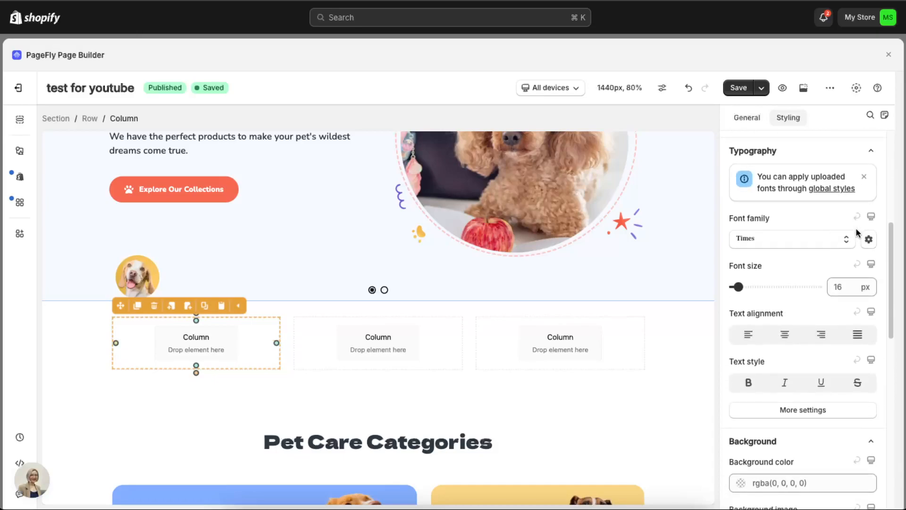
pyautogui.scroll(8, 821, 320)
pyautogui.scroll(5, 822, 320)
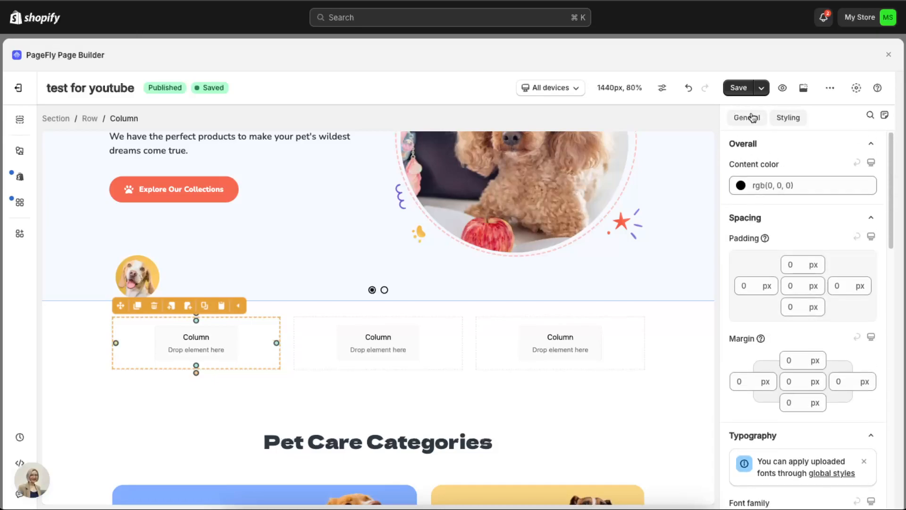
# Step: Try hiding the first column on mobile, restore its visibility, and open its list of animations for when it is visible
pyautogui.click(750, 117)
pyautogui.scroll(-4, 845, 276)
pyautogui.scroll(-3, 845, 277)
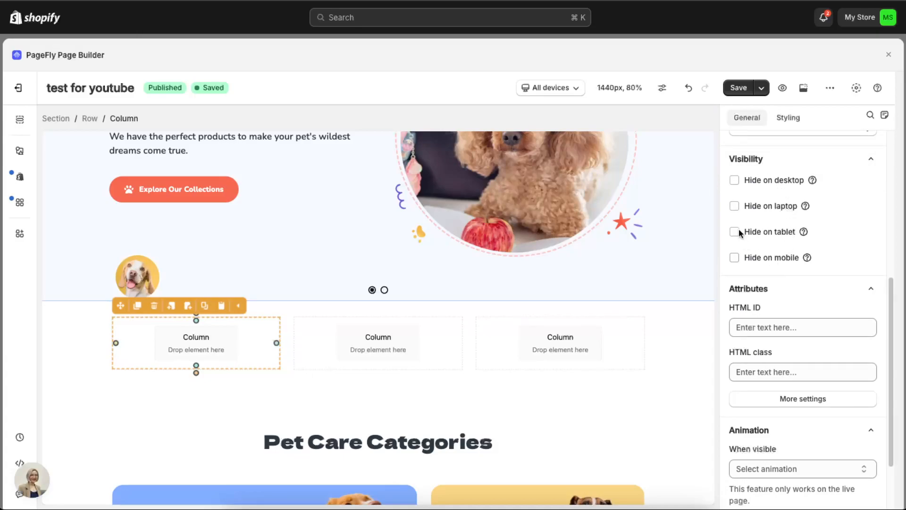
pyautogui.click(771, 258)
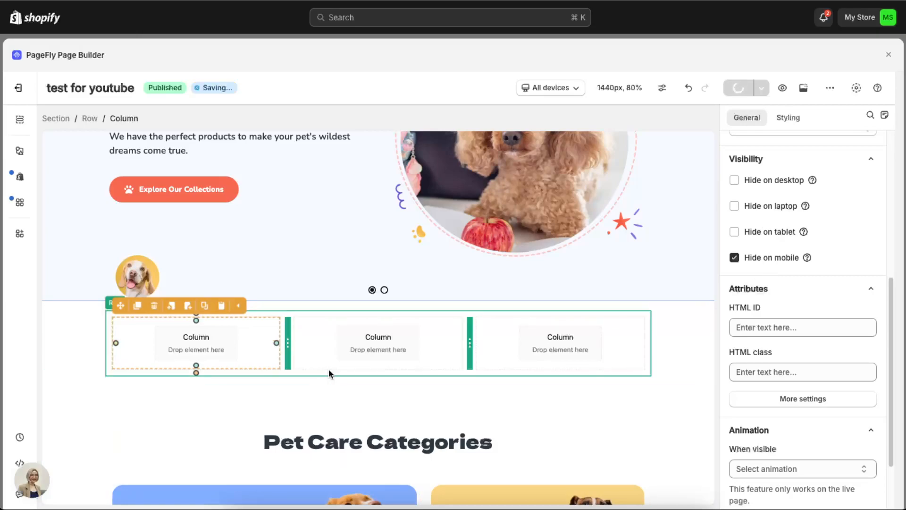
pyautogui.click(767, 257)
pyautogui.scroll(-2, 831, 300)
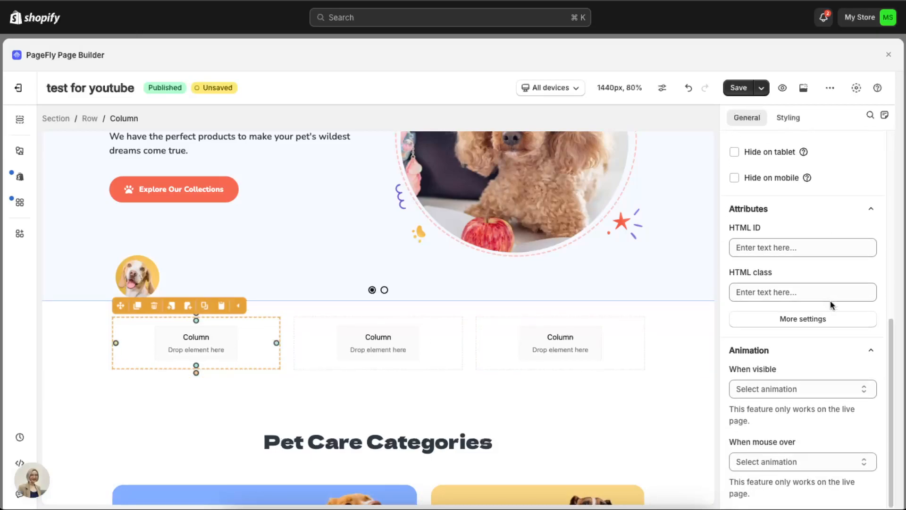
pyautogui.click(802, 392)
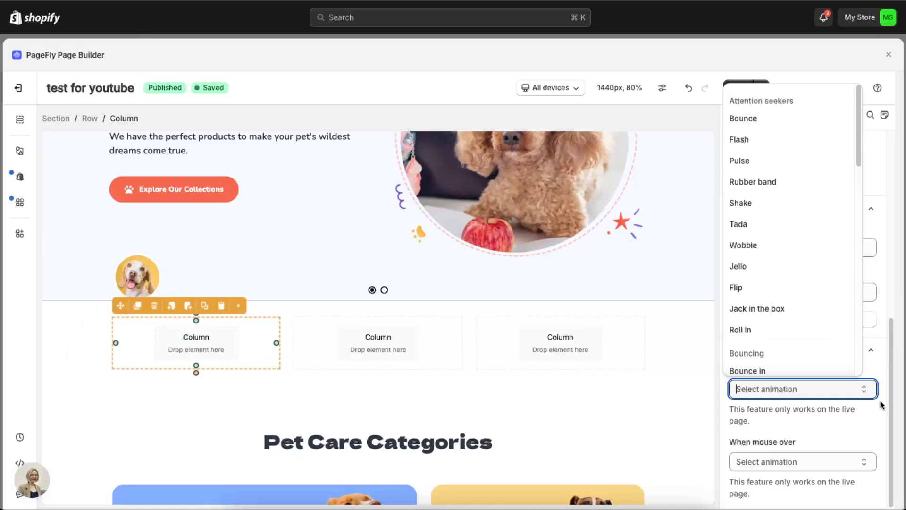
# Step: Add a heading with a star icon before its text above the three-column row
pyautogui.click(20, 151)
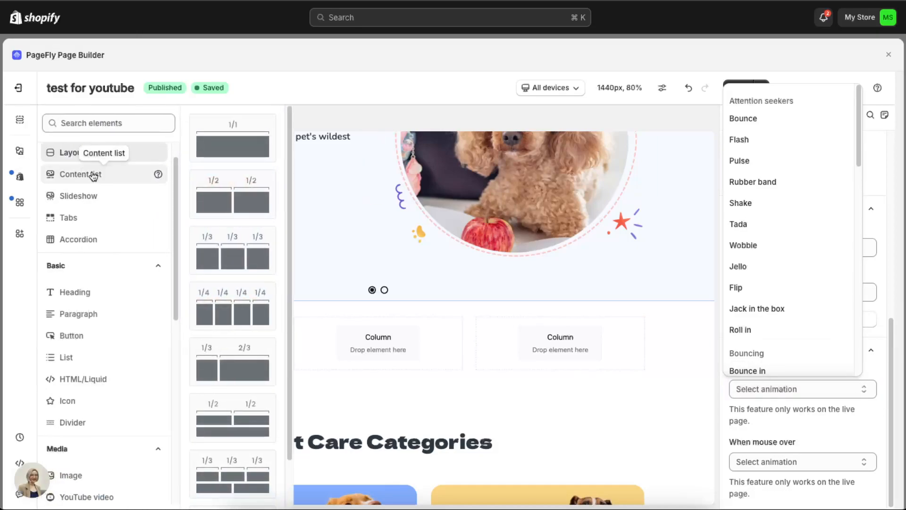
pyautogui.scroll(-1, 95, 176)
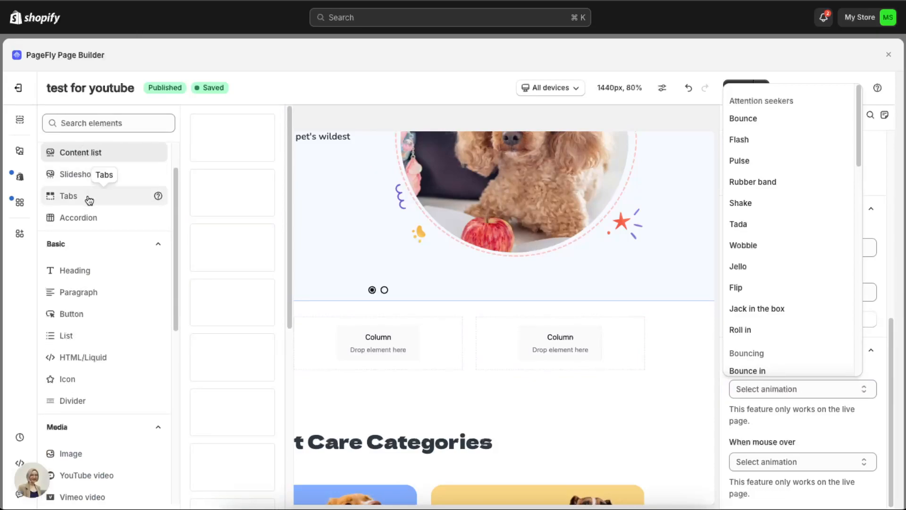
pyautogui.scroll(-1, 88, 274)
pyautogui.scroll(-1, 87, 274)
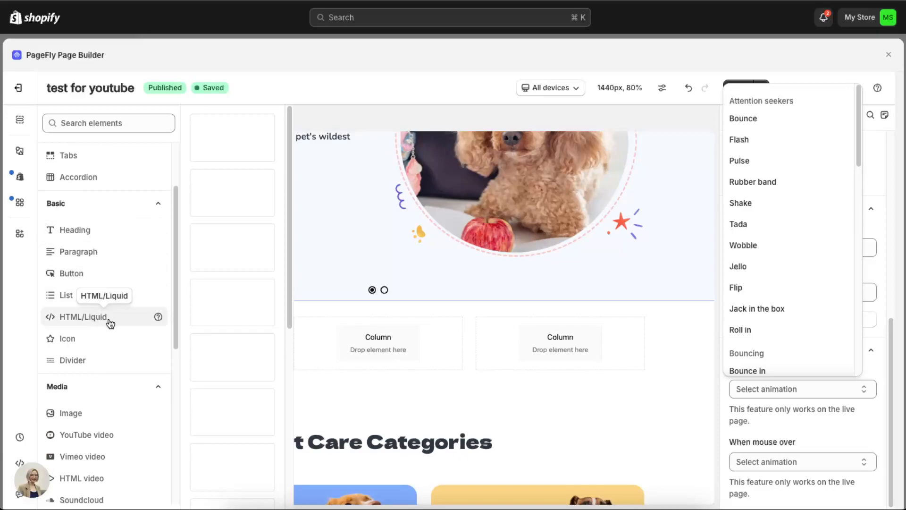
pyautogui.scroll(-2, 100, 313)
pyautogui.scroll(-2, 94, 264)
pyautogui.scroll(5, 94, 231)
pyautogui.scroll(-1, 97, 292)
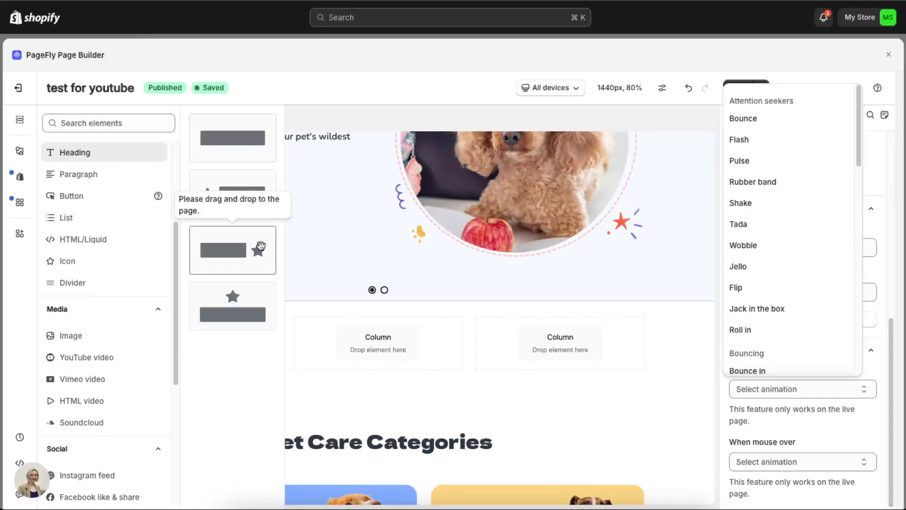
pyautogui.moveTo(244, 205); pyautogui.dragTo(353, 310)
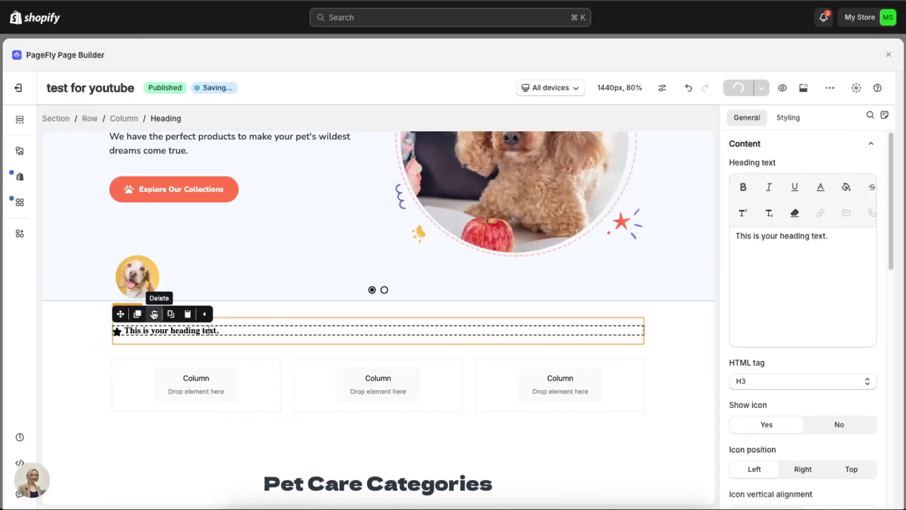
# Step: Delete the star-icon heading together with its containing column and row
pyautogui.click(154, 314)
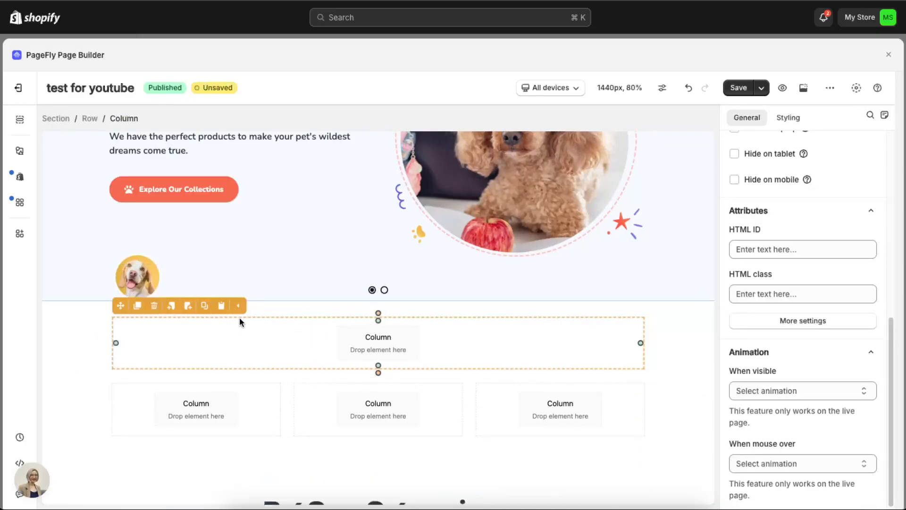
pyautogui.click(154, 306)
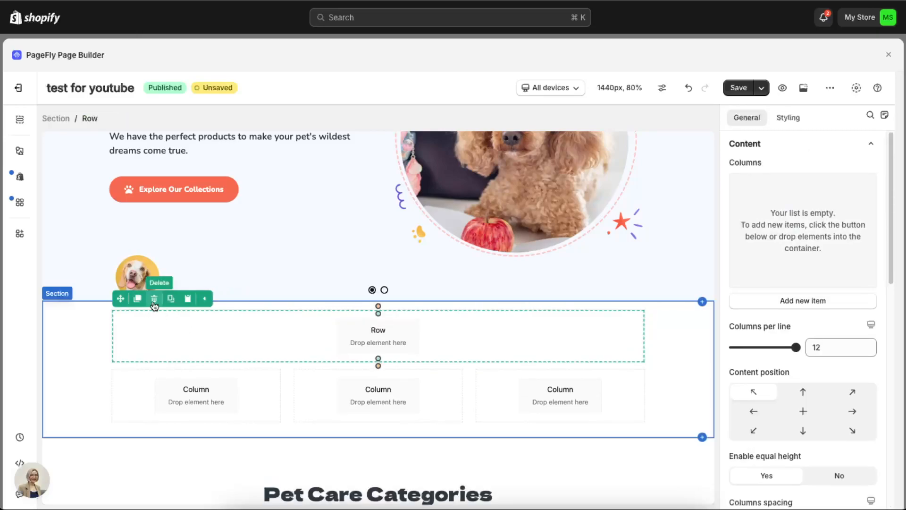
pyautogui.click(154, 305)
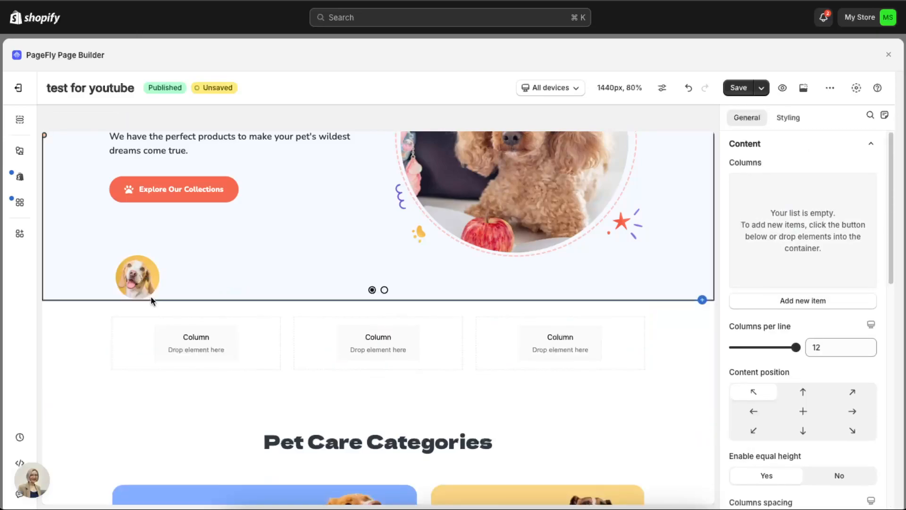
# Step: Try to add an Instagram feed element at the end of the page
pyautogui.click(23, 159)
pyautogui.scroll(-5, 113, 278)
pyautogui.scroll(3, 87, 256)
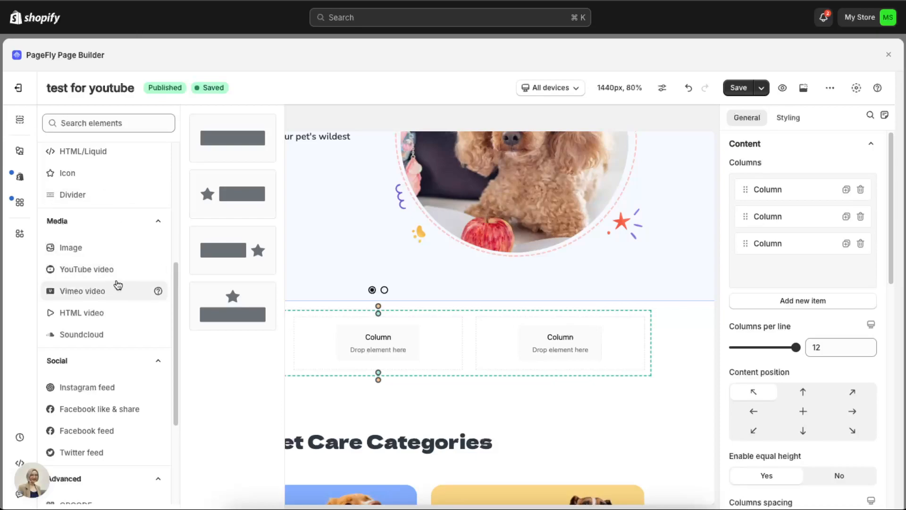
pyautogui.scroll(-3, 122, 349)
pyautogui.moveTo(110, 304); pyautogui.dragTo(352, 351)
pyautogui.scroll(-15, 439, 369)
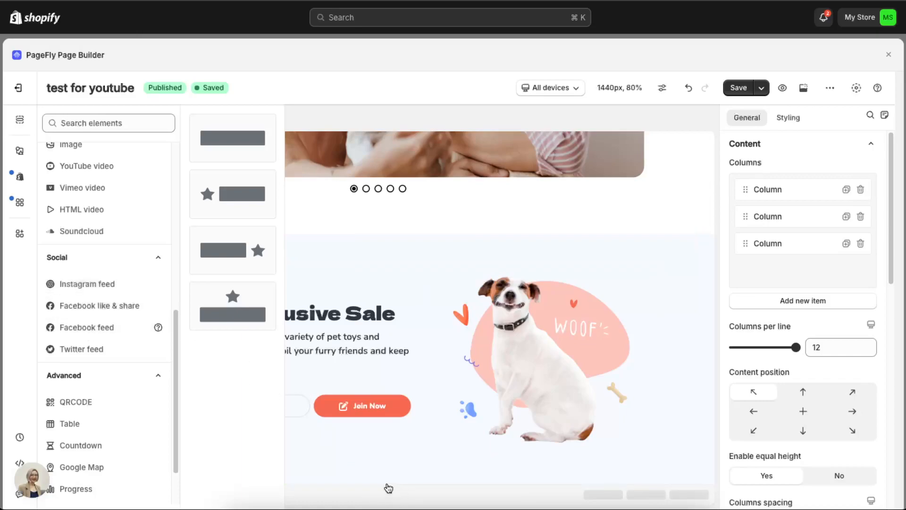
pyautogui.scroll(-3, 127, 295)
pyautogui.moveTo(239, 151); pyautogui.dragTo(367, 485)
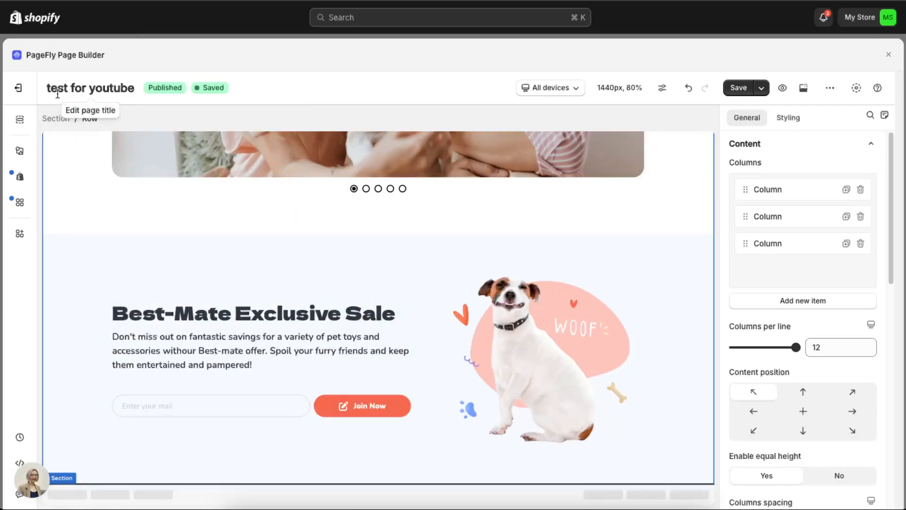
# Step: Add the Instagram feed slider with side arrows directly above the Best-Mate Exclusive Sale section
pyautogui.scroll(15, 265, 352)
pyautogui.scroll(-15, 300, 339)
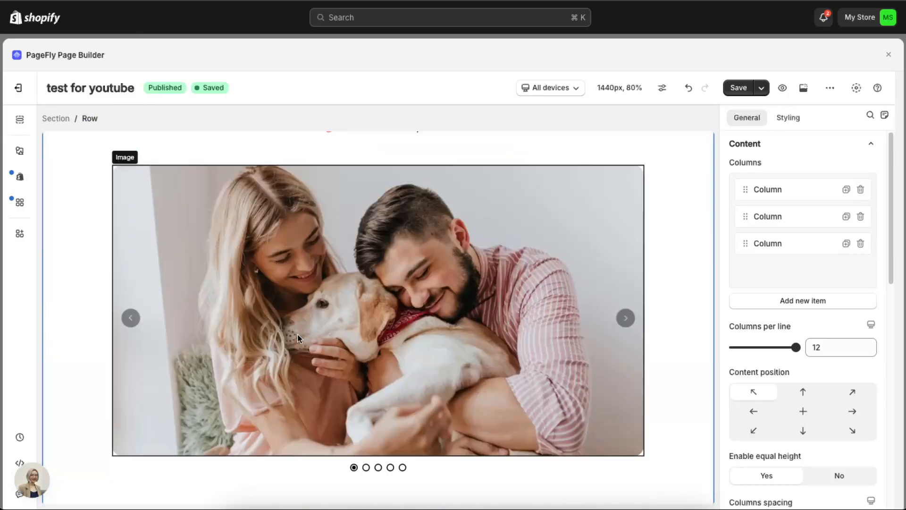
pyautogui.scroll(15, 298, 330)
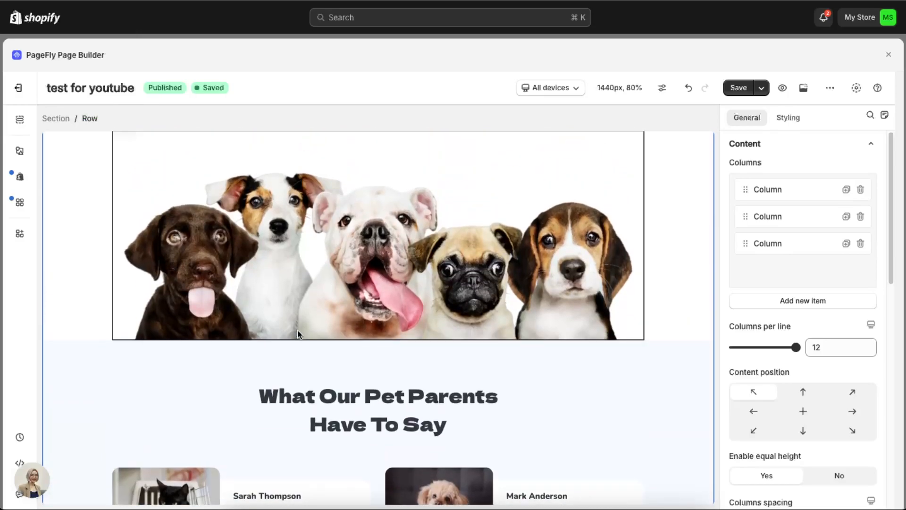
pyautogui.scroll(-15, 298, 333)
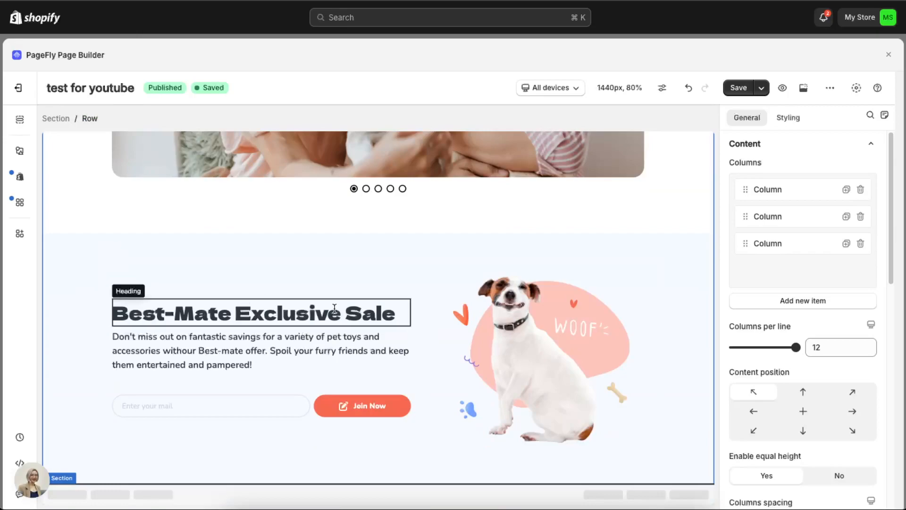
pyautogui.click(25, 157)
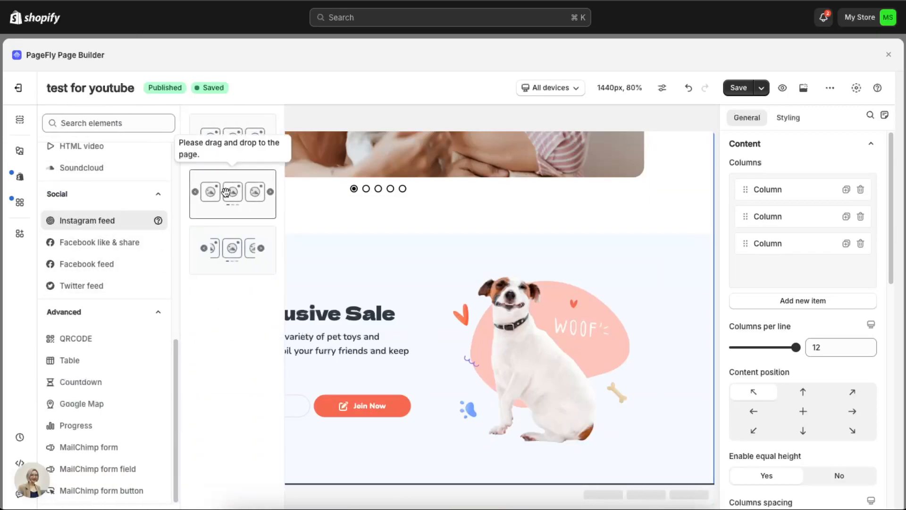
pyautogui.moveTo(249, 196); pyautogui.dragTo(386, 214)
pyautogui.scroll(3, 386, 214)
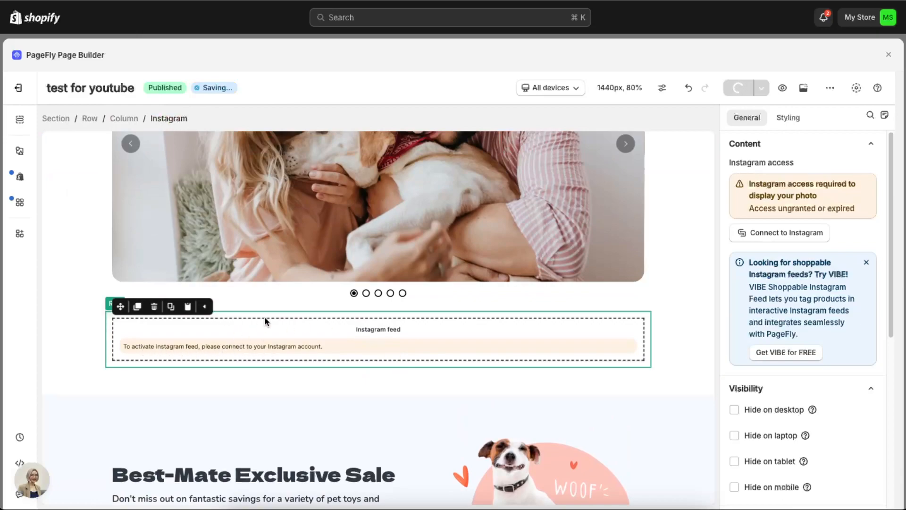
# Step: Review the available advanced and container elements, and close the element library
pyautogui.click(19, 151)
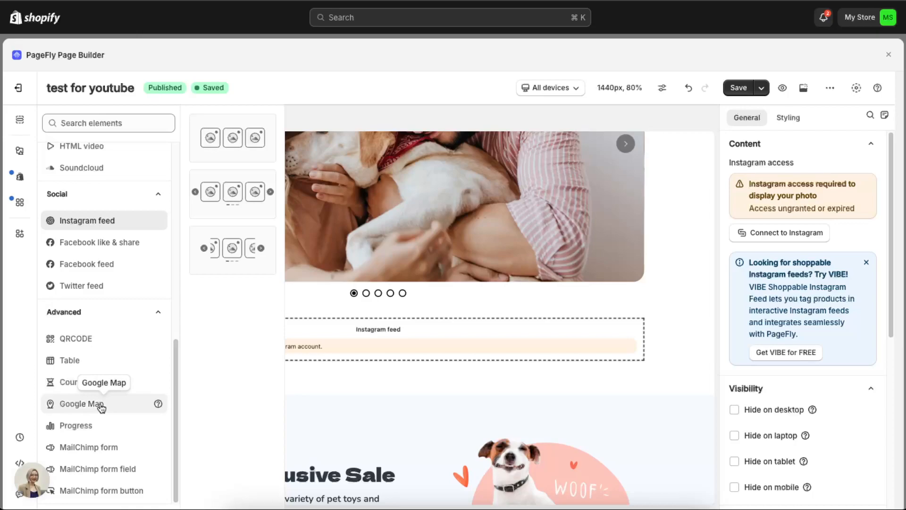
pyautogui.scroll(8, 91, 420)
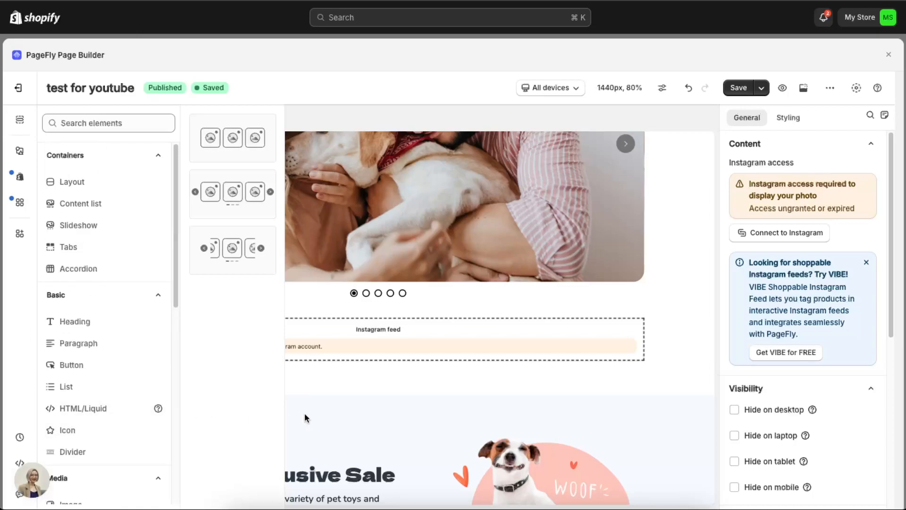
pyautogui.click(374, 399)
# Step: Clear the image source of the picture beside the 50% Off countdown and save the page
pyautogui.scroll(15, 390, 391)
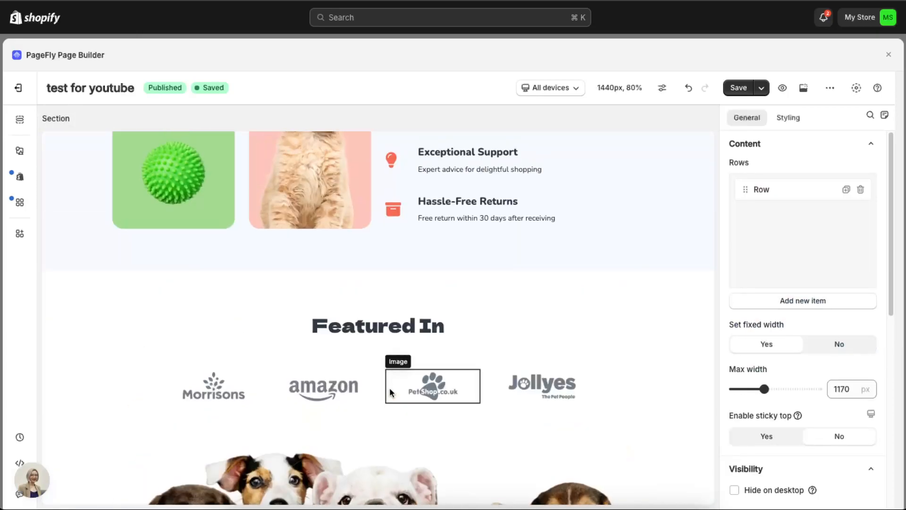
pyautogui.scroll(5, 410, 373)
pyautogui.click(432, 349)
pyautogui.scroll(-2, 549, 375)
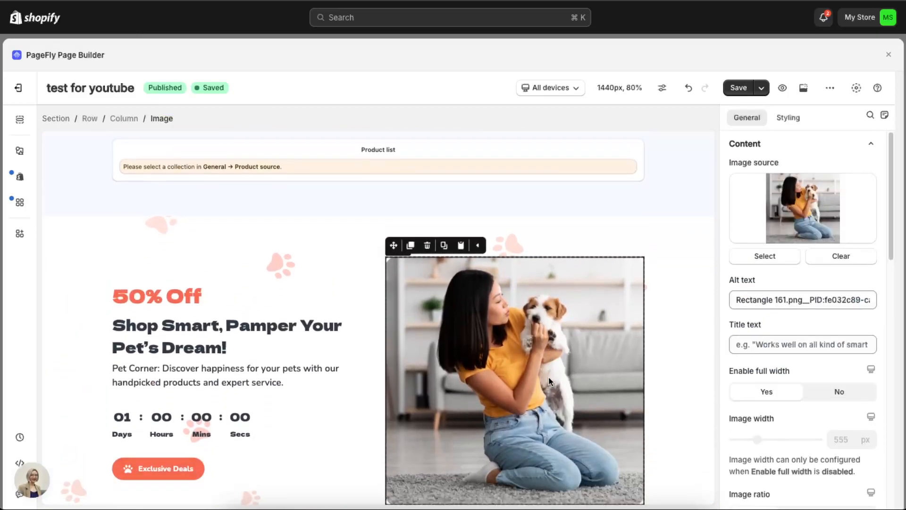
pyautogui.scroll(-1, 547, 376)
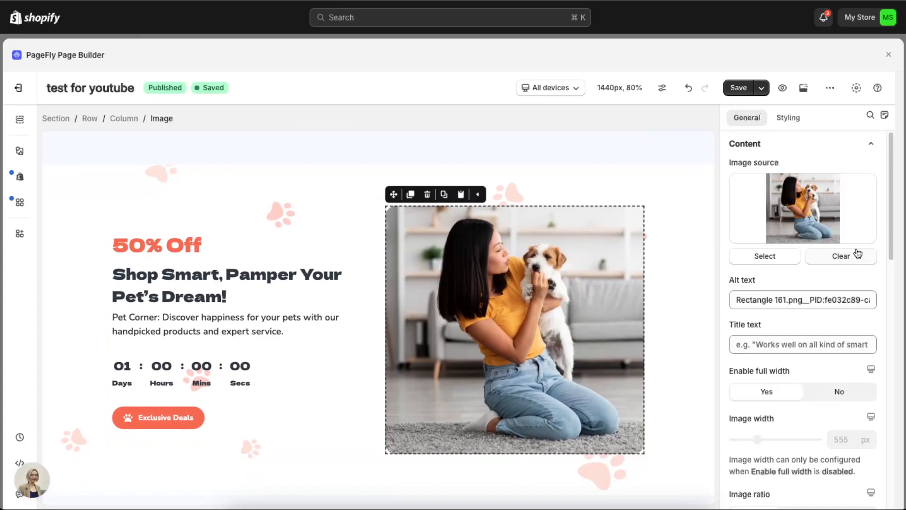
pyautogui.click(841, 256)
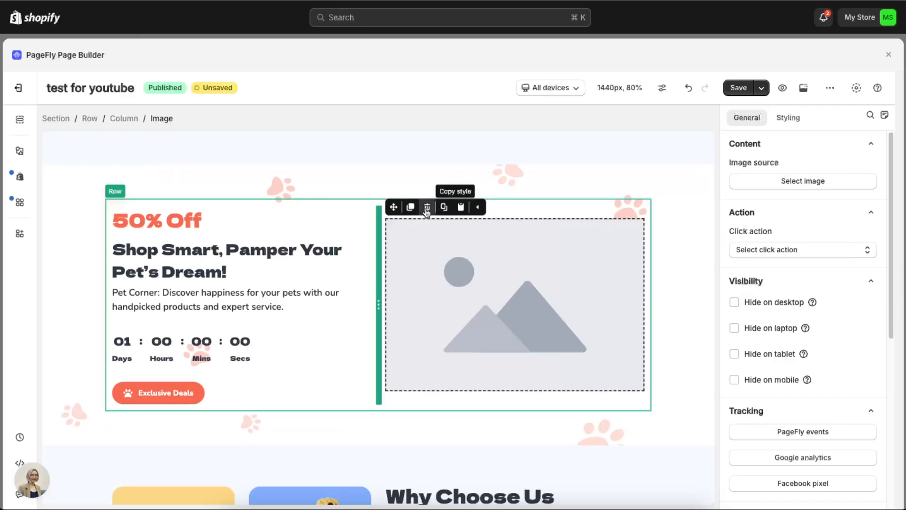
pyautogui.click(740, 88)
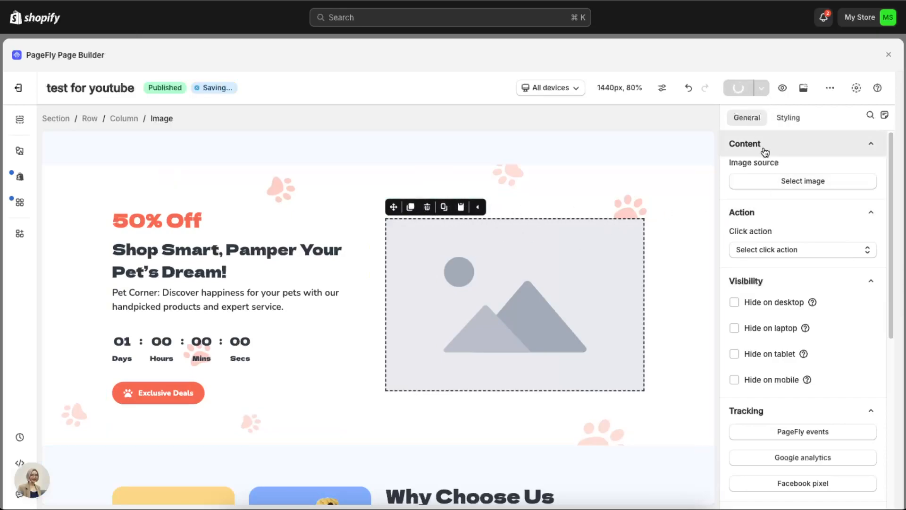
pyautogui.scroll(-2, 779, 269)
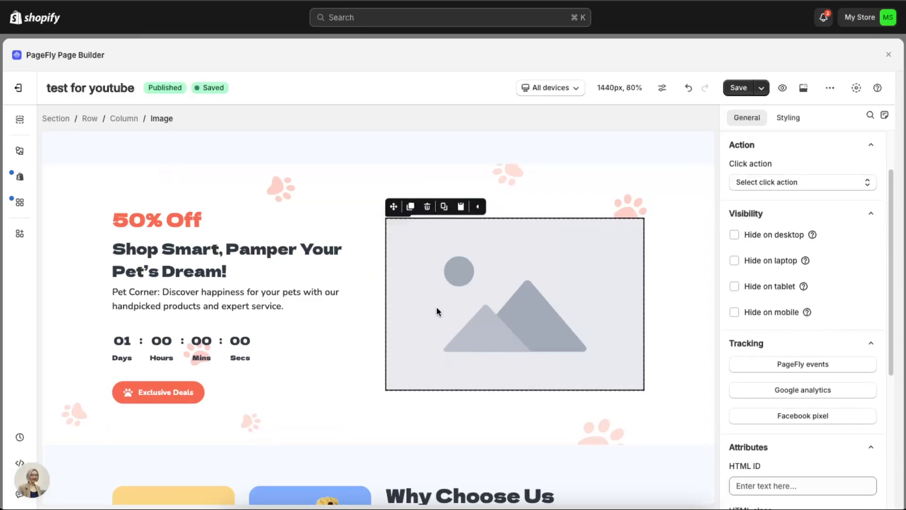
# Step: Try to move the "Why Choose Us" heading into a separate column of its row and save the page
pyautogui.scroll(3, 443, 307)
pyautogui.scroll(-6, 443, 307)
pyautogui.click(448, 320)
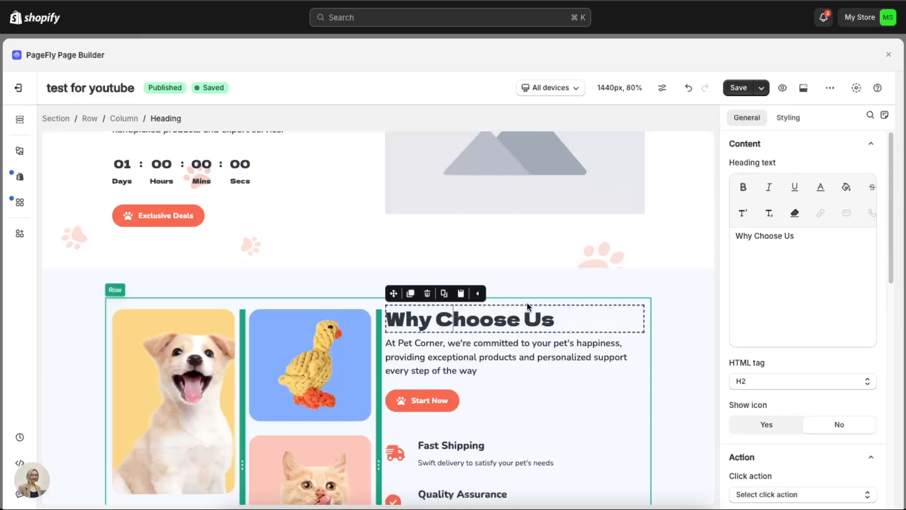
pyautogui.scroll(-1, 592, 267)
pyautogui.moveTo(559, 304); pyautogui.dragTo(399, 291)
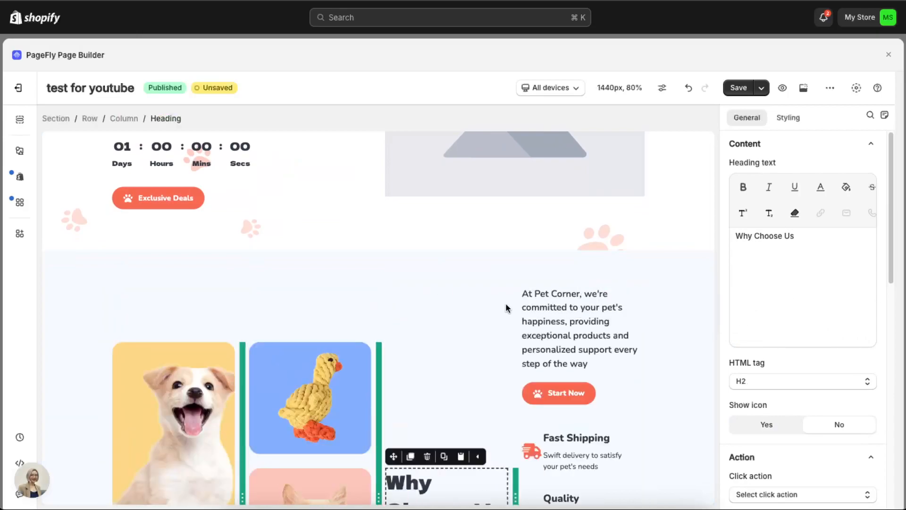
pyautogui.click(738, 87)
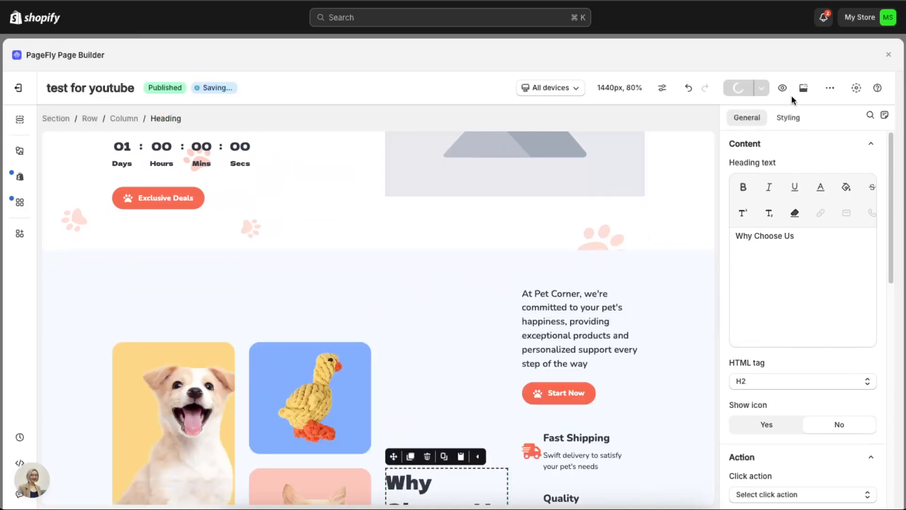
# Step: Undo the heading move and the clearing of the image beside the 50% Off countdown
pyautogui.click(688, 89)
pyautogui.click(689, 92)
pyautogui.scroll(-4, 624, 243)
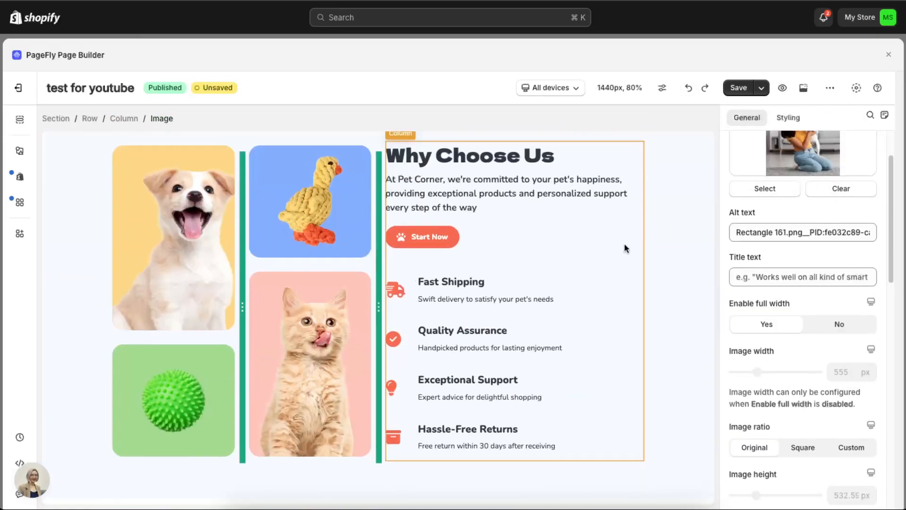
# Step: Inspect the settings of the pet images and the Start Now button in the "Why Choose Us" section
pyautogui.click(301, 245)
pyautogui.click(288, 283)
pyautogui.click(208, 267)
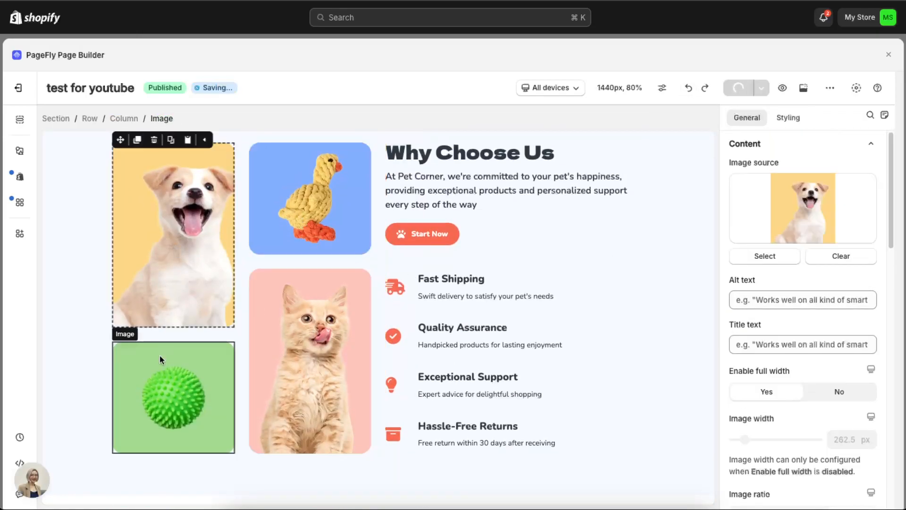
pyautogui.click(159, 355)
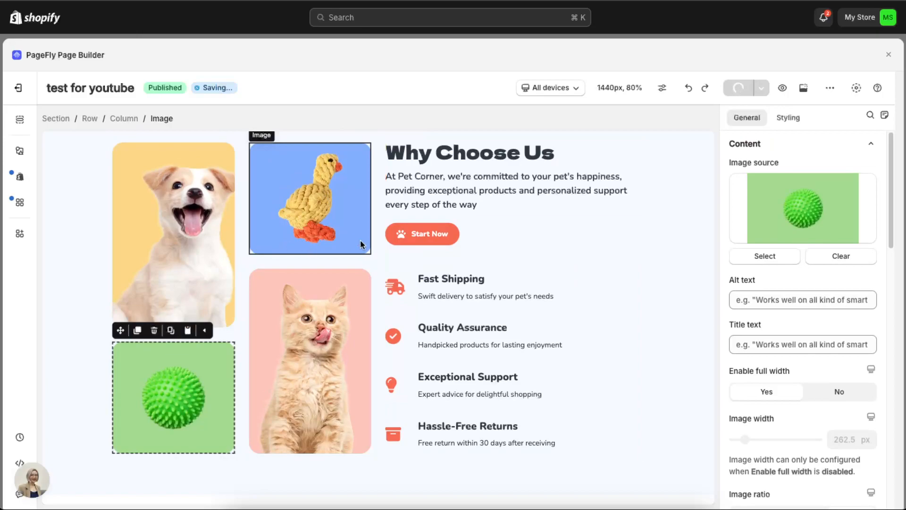
pyautogui.click(471, 289)
pyautogui.click(420, 234)
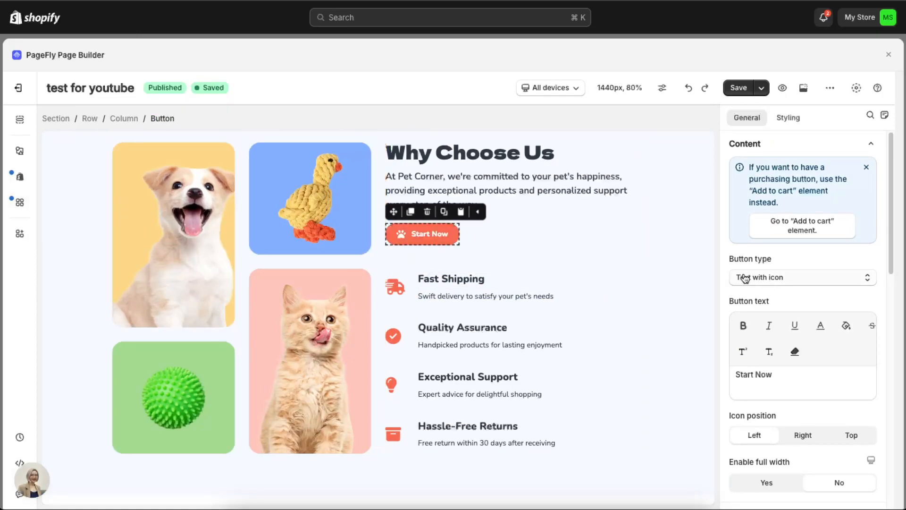
# Step: Add a text-only button element directly before the Start Now button in the "Why Choose Us" section
pyautogui.click(25, 153)
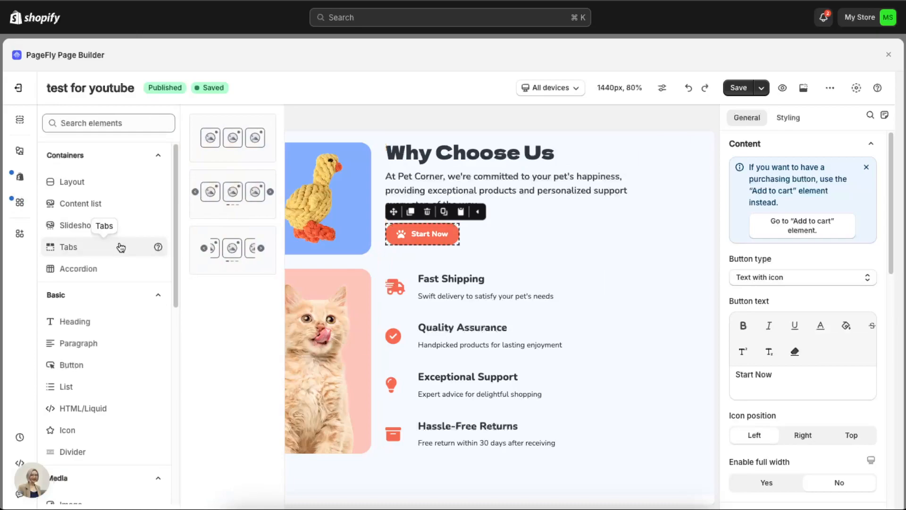
pyautogui.scroll(-2, 120, 246)
pyautogui.scroll(-1, 121, 245)
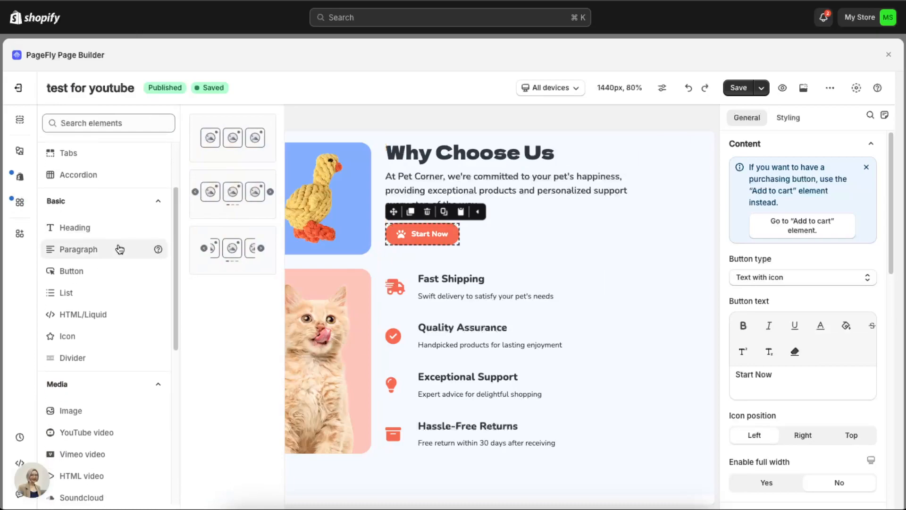
pyautogui.click(76, 277)
pyautogui.moveTo(238, 159); pyautogui.dragTo(502, 222)
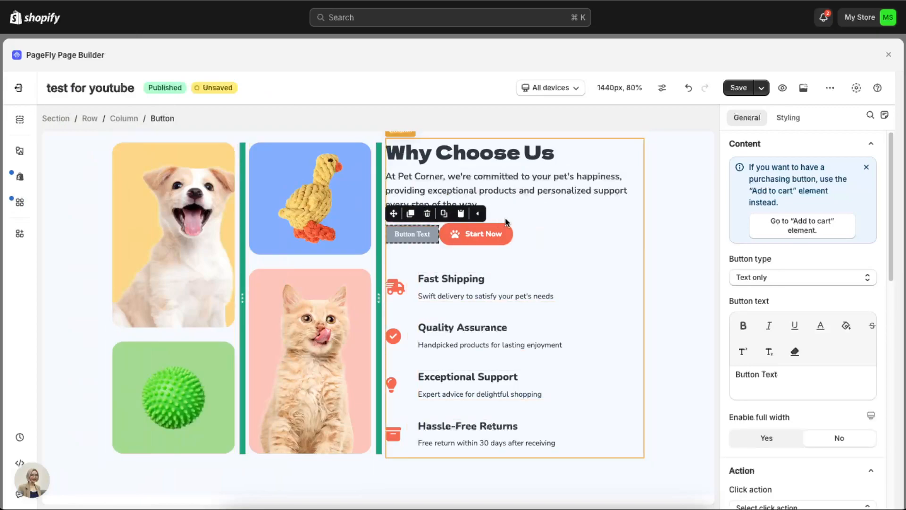
# Step: Try the "Text with icon" and "Icon only" types on the new button, and return it to "Text only"
pyautogui.click(755, 282)
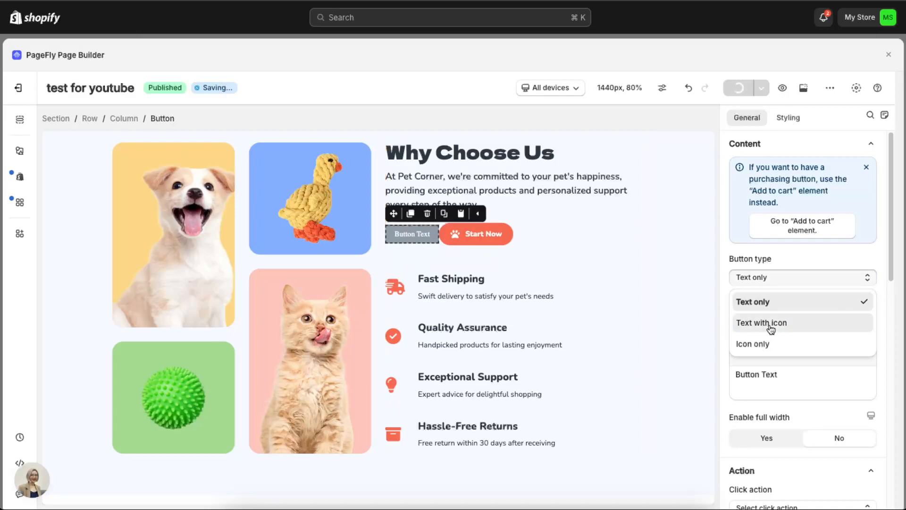
pyautogui.click(750, 323)
pyautogui.click(783, 283)
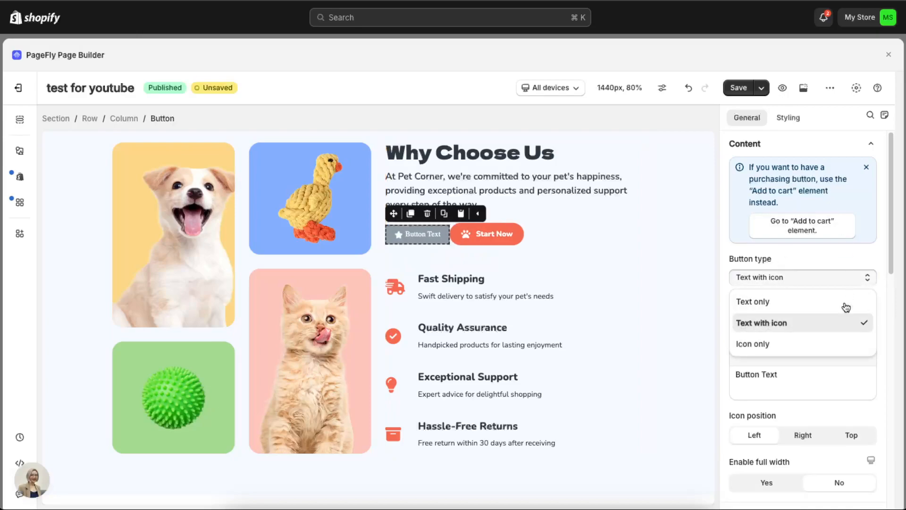
pyautogui.click(781, 343)
pyautogui.click(778, 278)
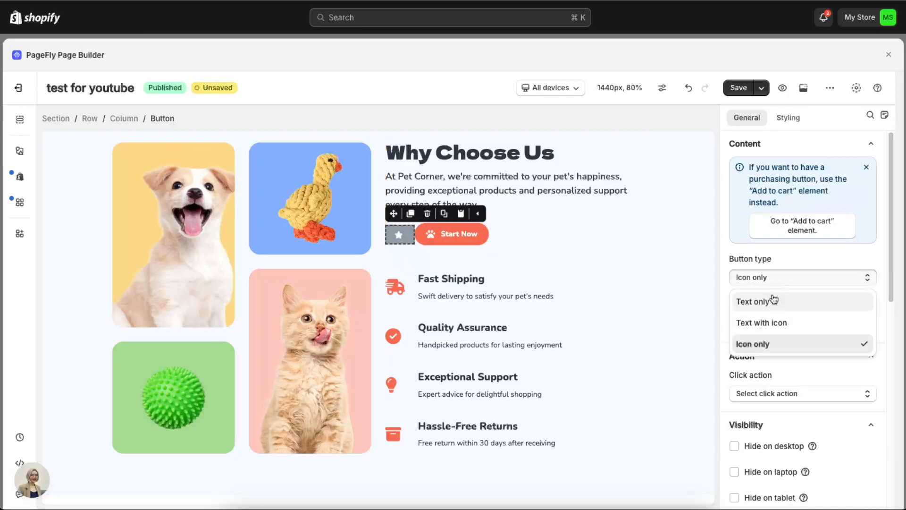
pyautogui.click(778, 299)
# Step: Change the new button's text to "Test" and check its remaining general settings
pyautogui.scroll(-1, 805, 268)
pyautogui.click(791, 360)
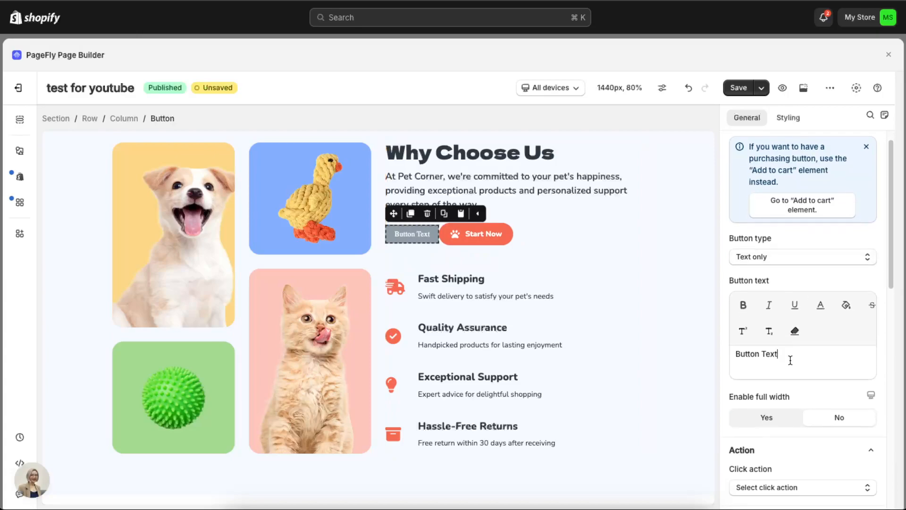
pyautogui.write('Test')
pyautogui.scroll(-5, 774, 395)
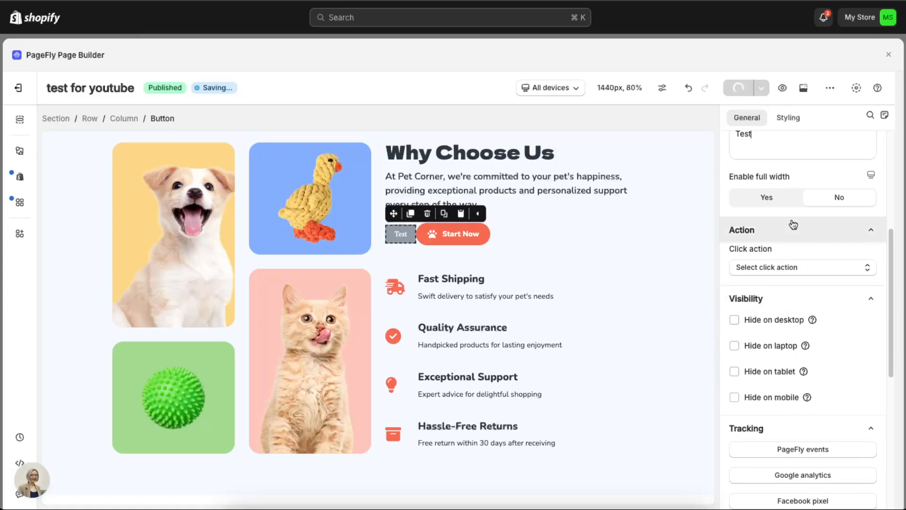
pyautogui.scroll(5, 809, 244)
# Step: Set the Test button's background color to blue, rgb(28, 133, 239)
pyautogui.click(789, 118)
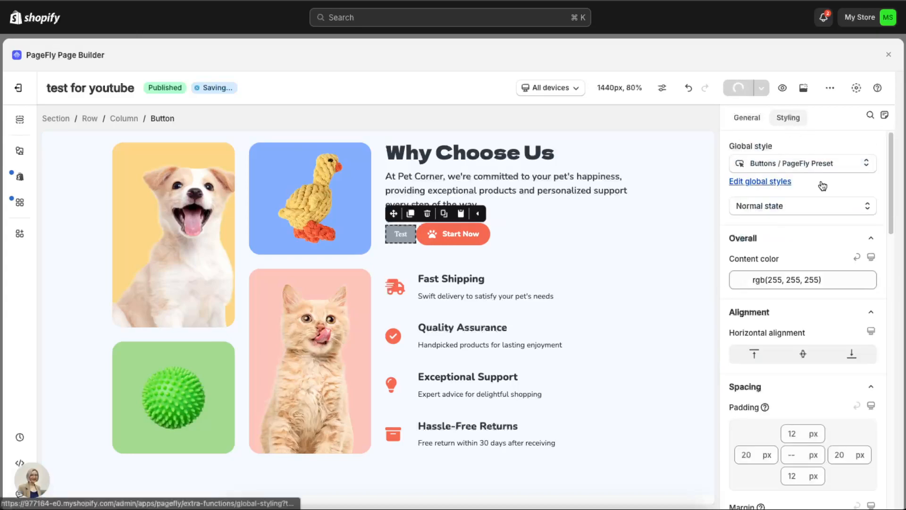
pyautogui.scroll(-1, 783, 309)
pyautogui.scroll(-10, 783, 309)
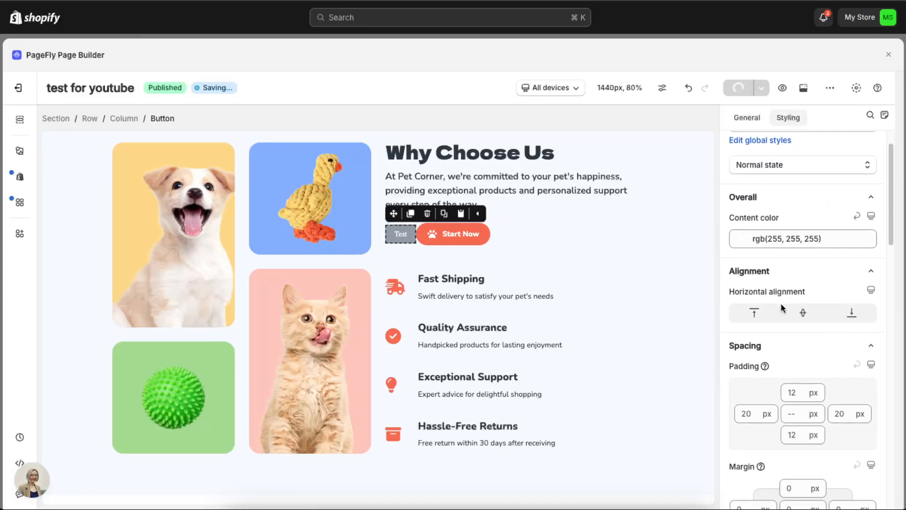
pyautogui.scroll(2, 746, 356)
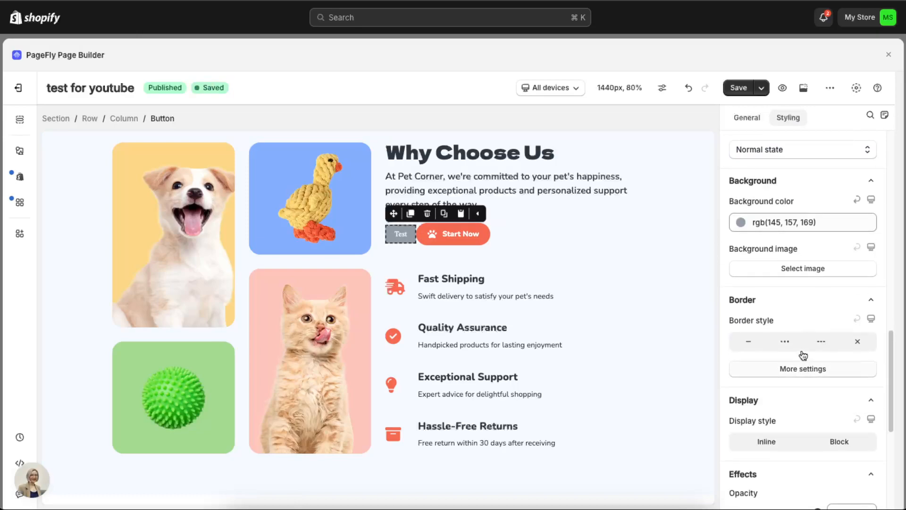
pyautogui.click(758, 227)
pyautogui.click(837, 255)
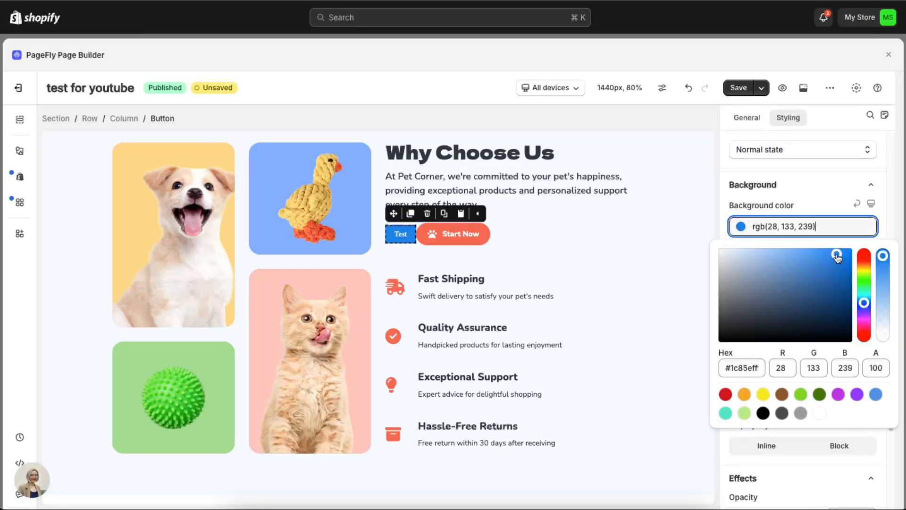
pyautogui.click(890, 213)
# Step: Give the Test button a solid border and review its other styling options
pyautogui.scroll(-9, 847, 297)
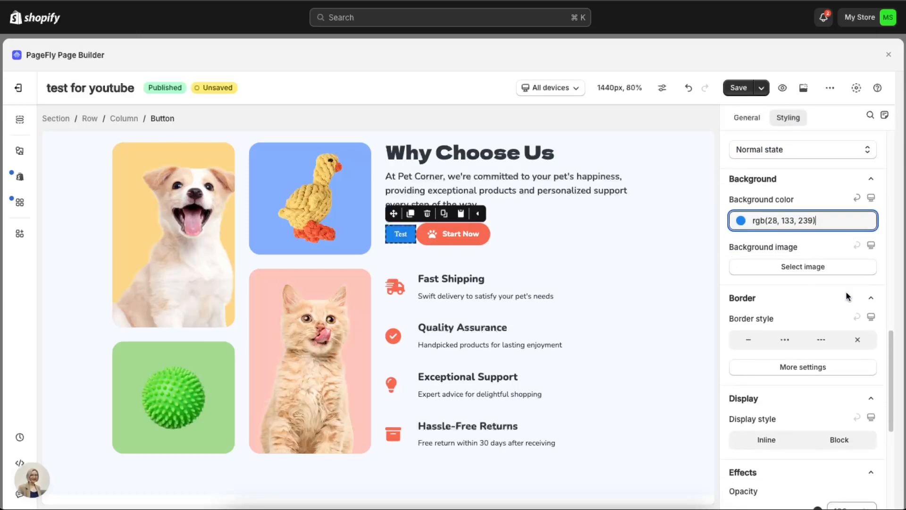
pyautogui.scroll(-4, 848, 297)
pyautogui.scroll(7, 848, 297)
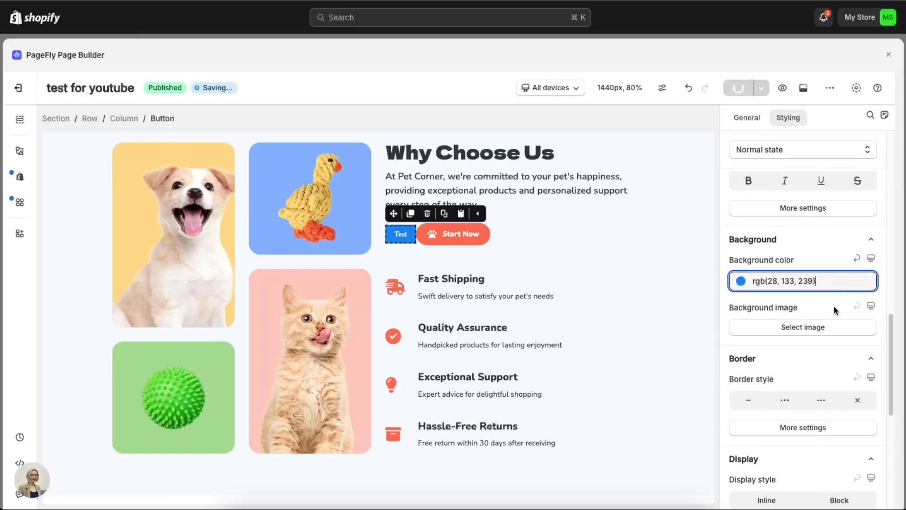
pyautogui.scroll(-4, 833, 307)
pyautogui.scroll(1, 778, 196)
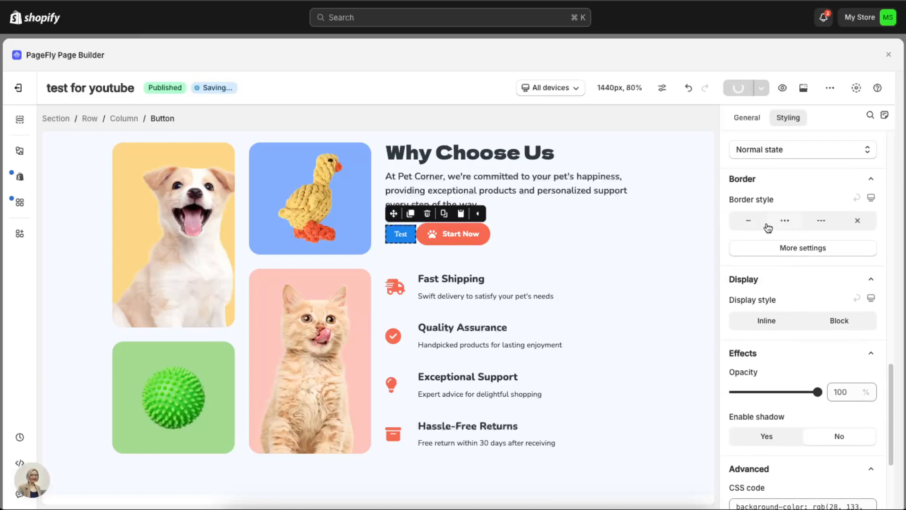
pyautogui.click(749, 220)
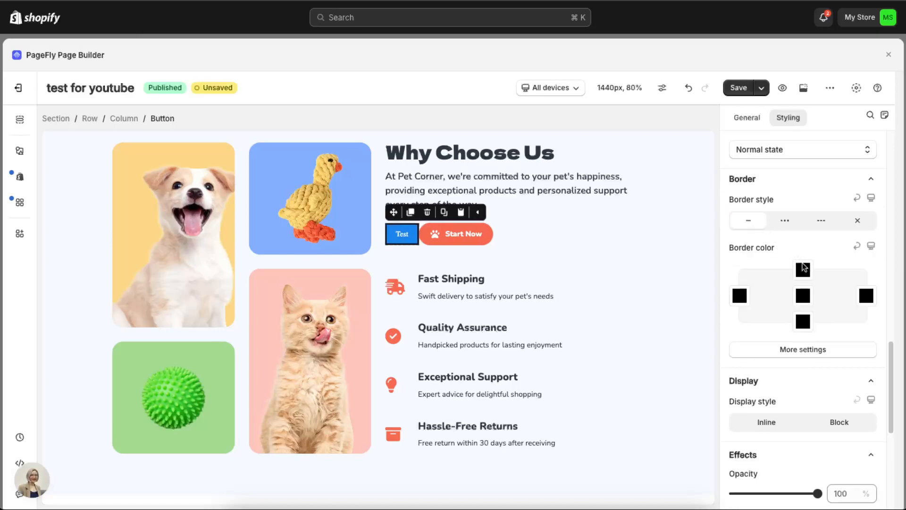
pyautogui.scroll(-1, 817, 335)
pyautogui.scroll(5, 817, 336)
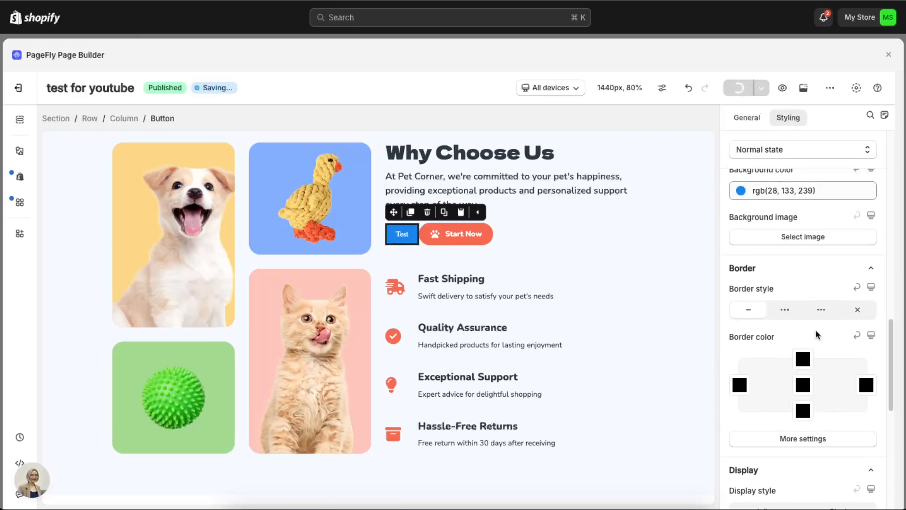
pyautogui.scroll(15, 814, 321)
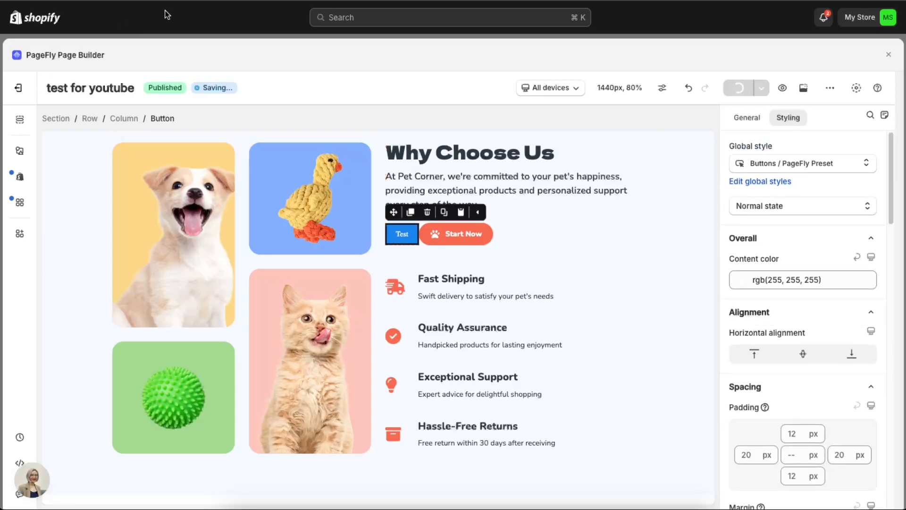
# Step: Open the element library and look through its available element categories
pyautogui.click(20, 159)
pyautogui.scroll(-5, 151, 358)
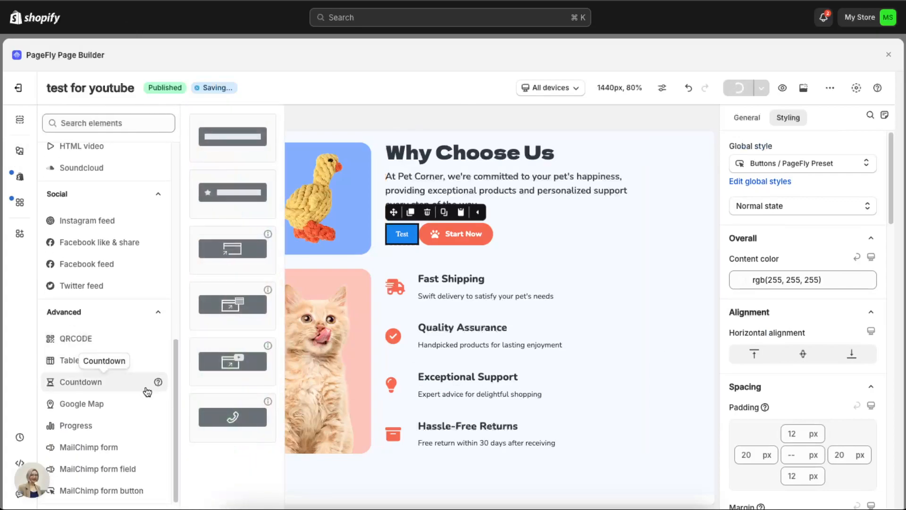
pyautogui.scroll(10, 92, 302)
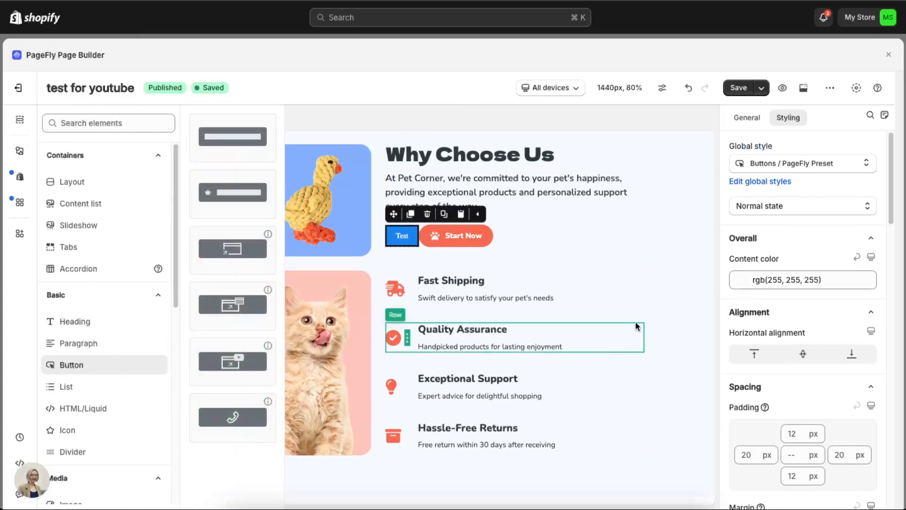